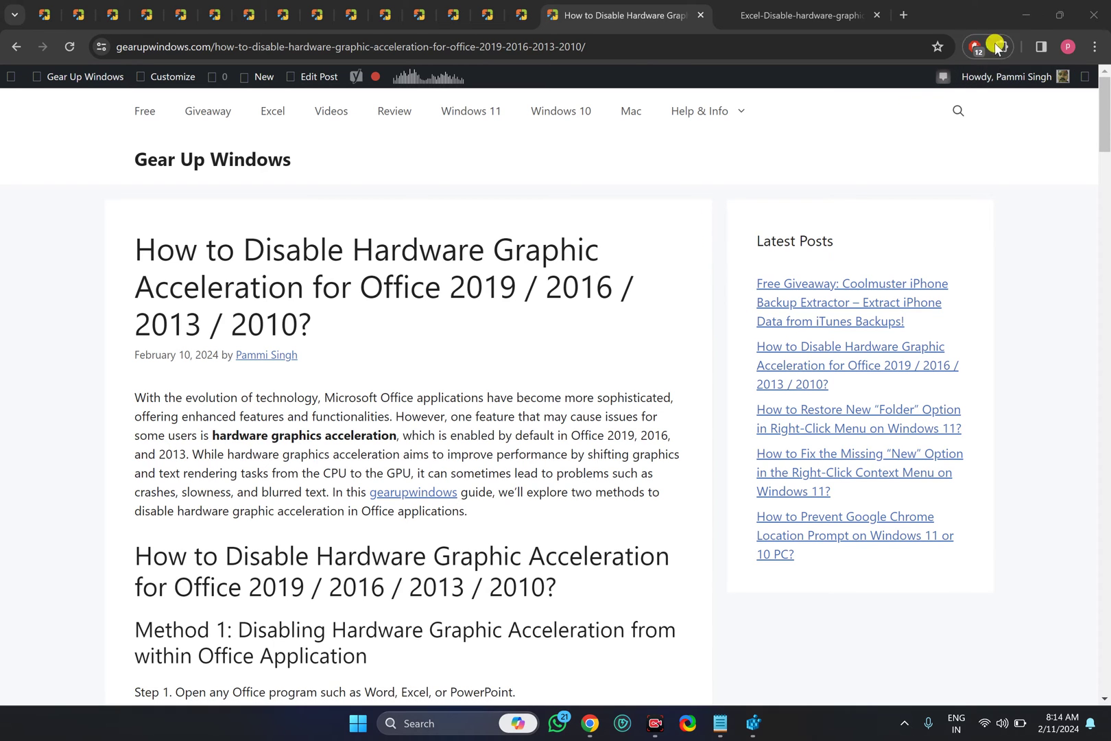
Step: Minimize the Chrome article and the Notepad notes, and close Registry Editor
click(1025, 17)
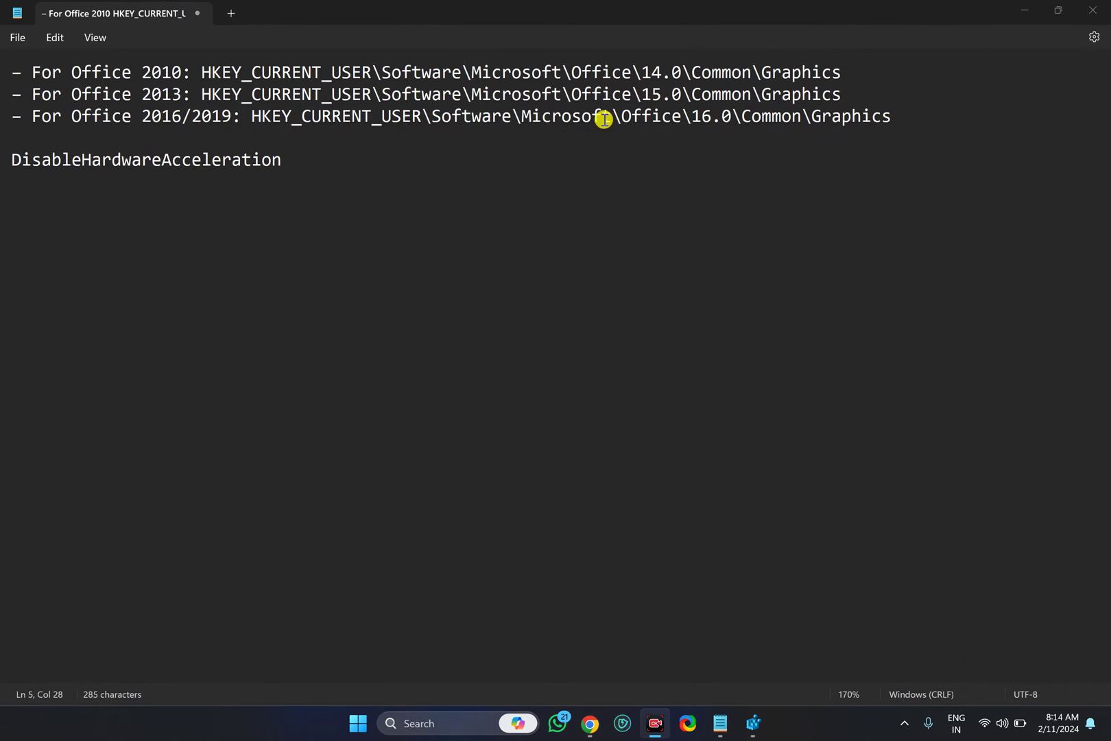
click(1023, 8)
click(990, 79)
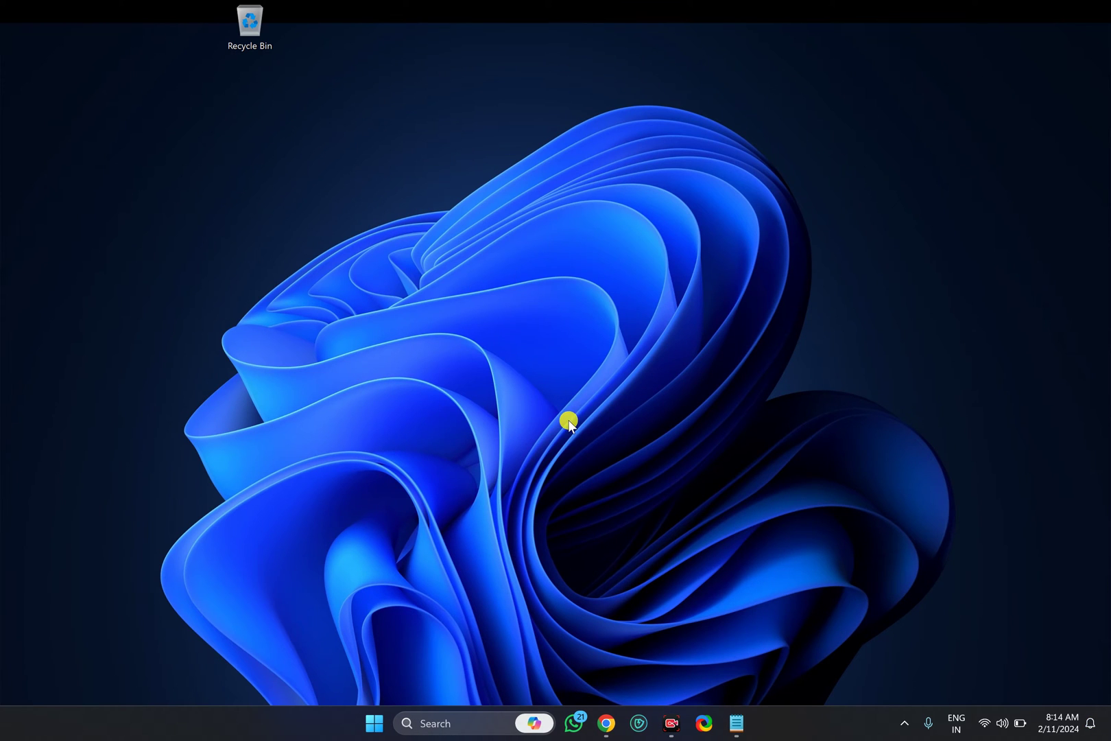
Step: Create a New Microsoft Excel Worksheet on the desktop and open it in Excel
right_click(569, 420)
mouse_move(571, 360)
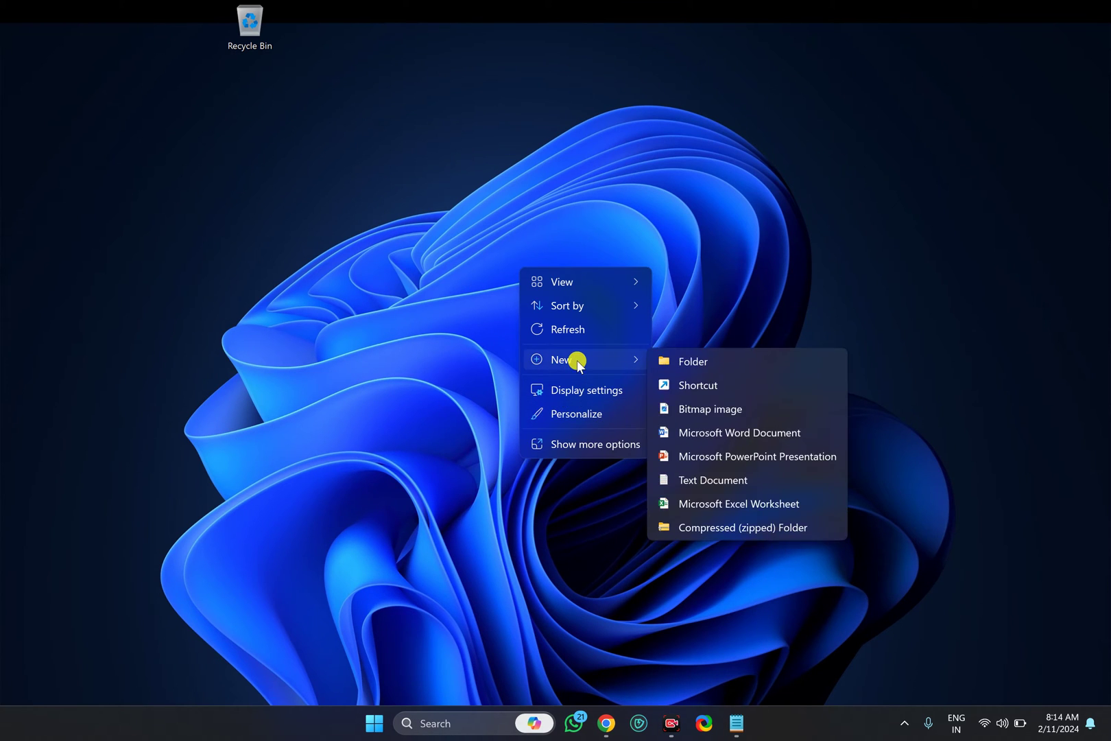
click(722, 504)
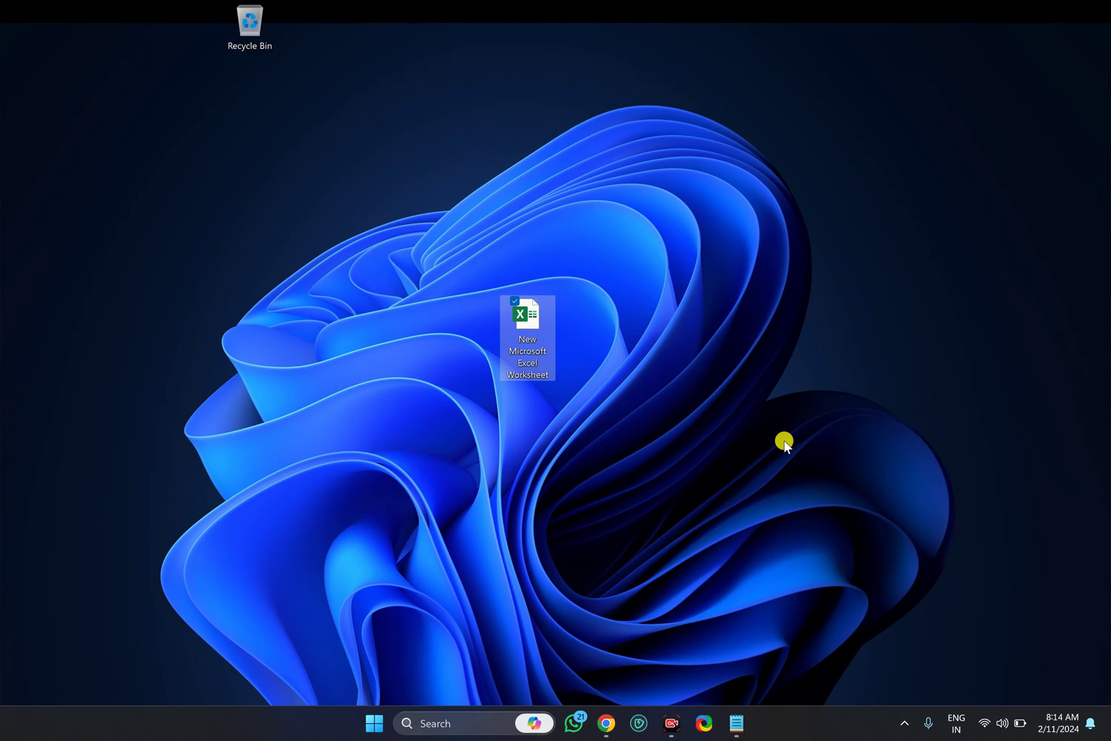
mouse_move(539, 330)
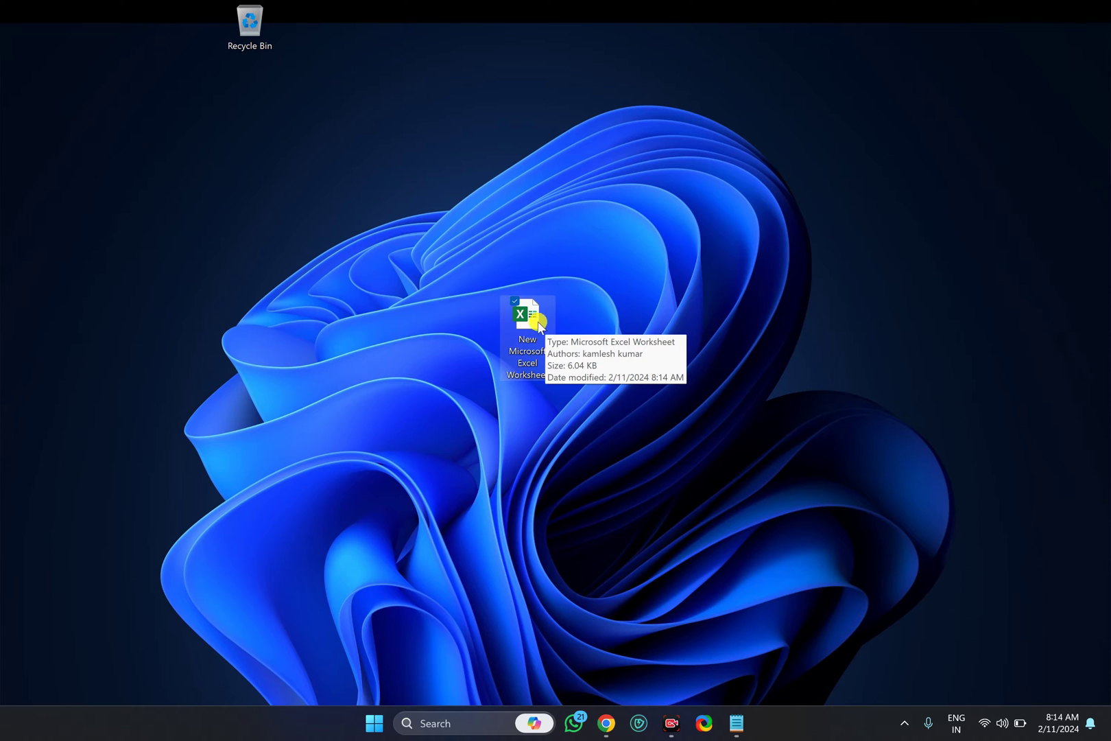
click(542, 323)
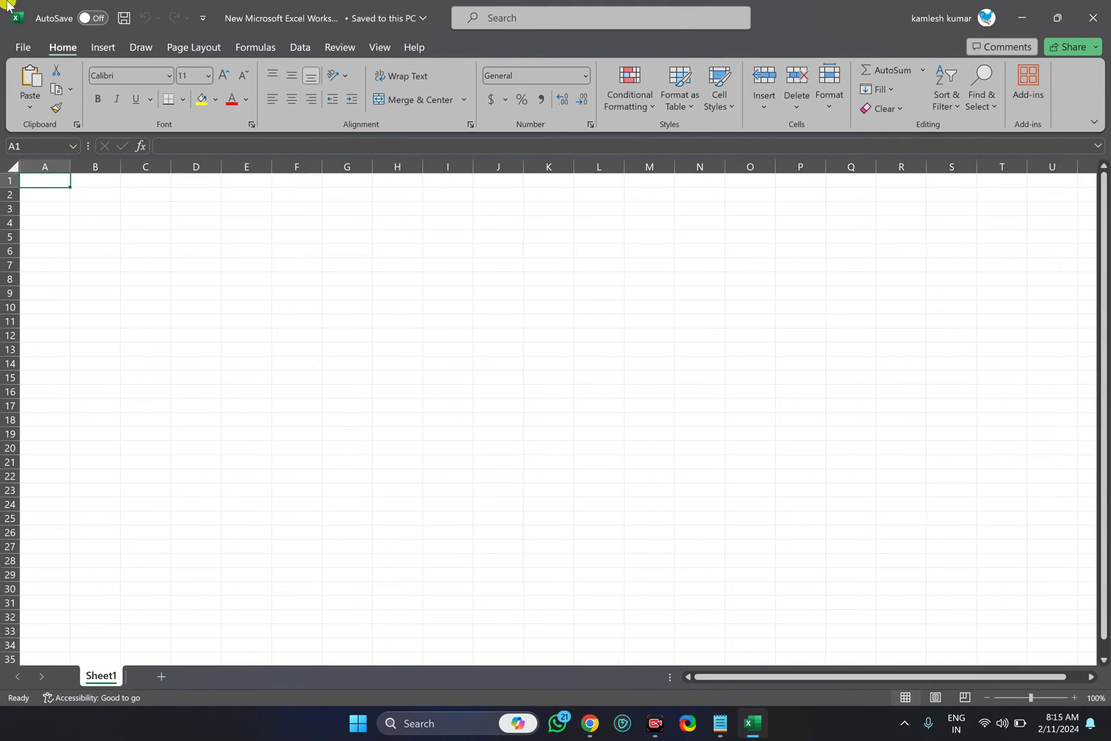
Step: Open Excel Options on the Advanced page and scroll down to the Display settings
click(21, 48)
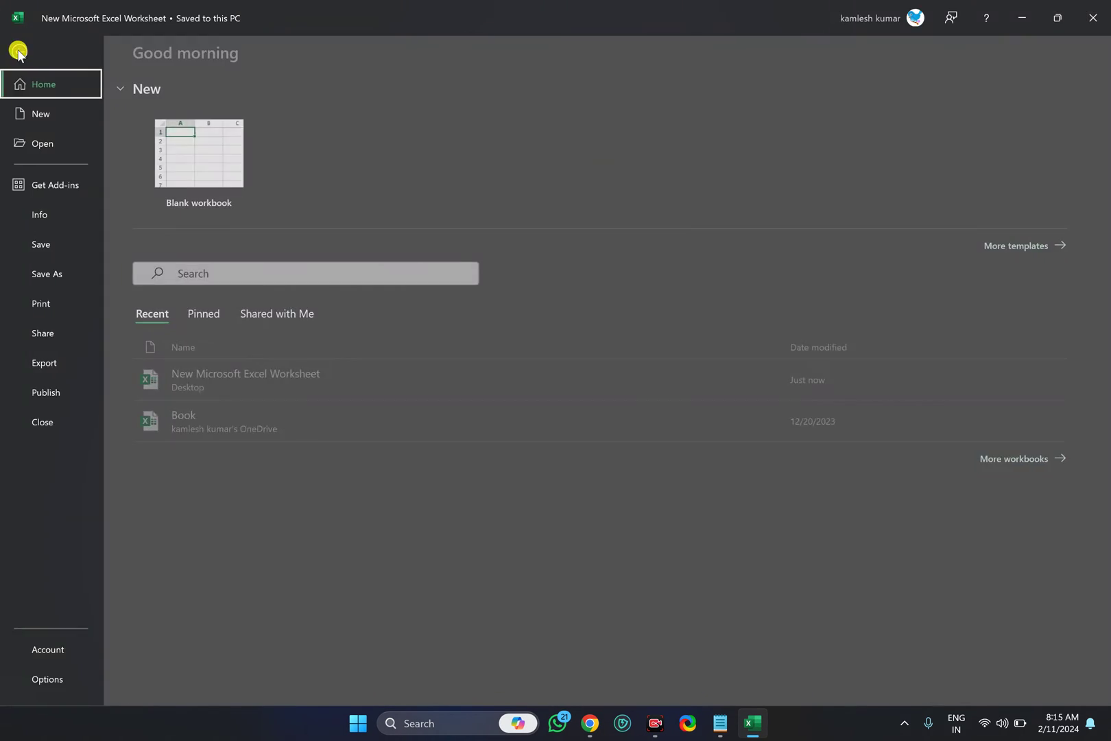
click(48, 679)
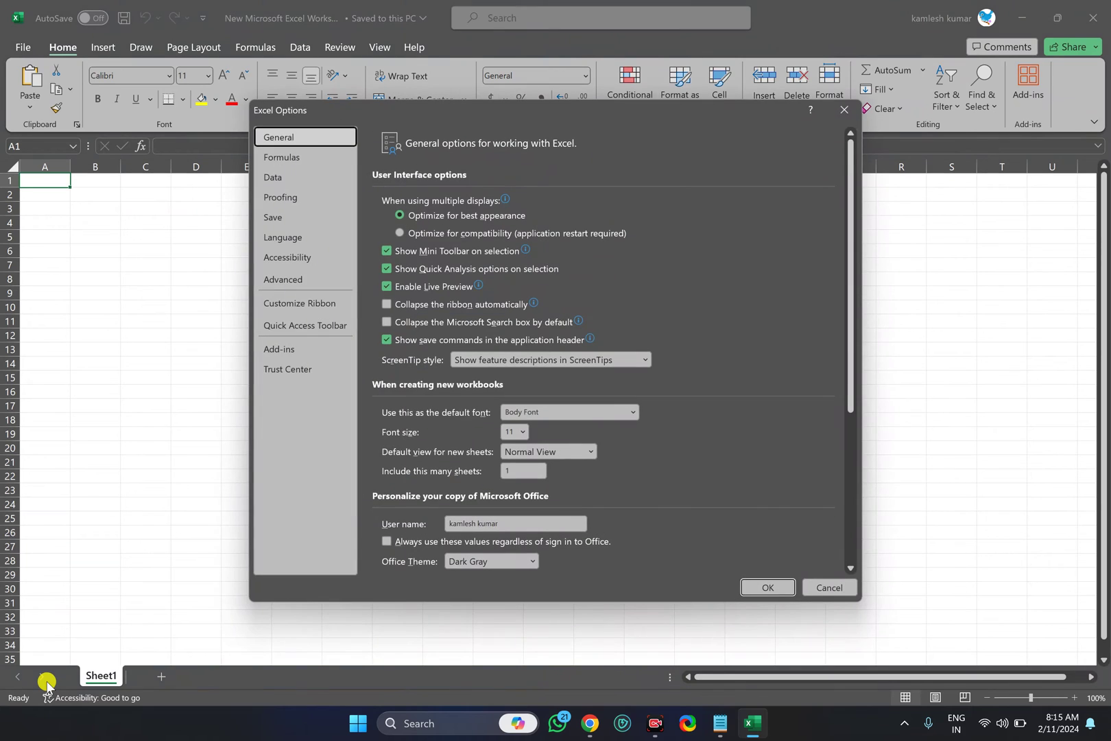
click(291, 283)
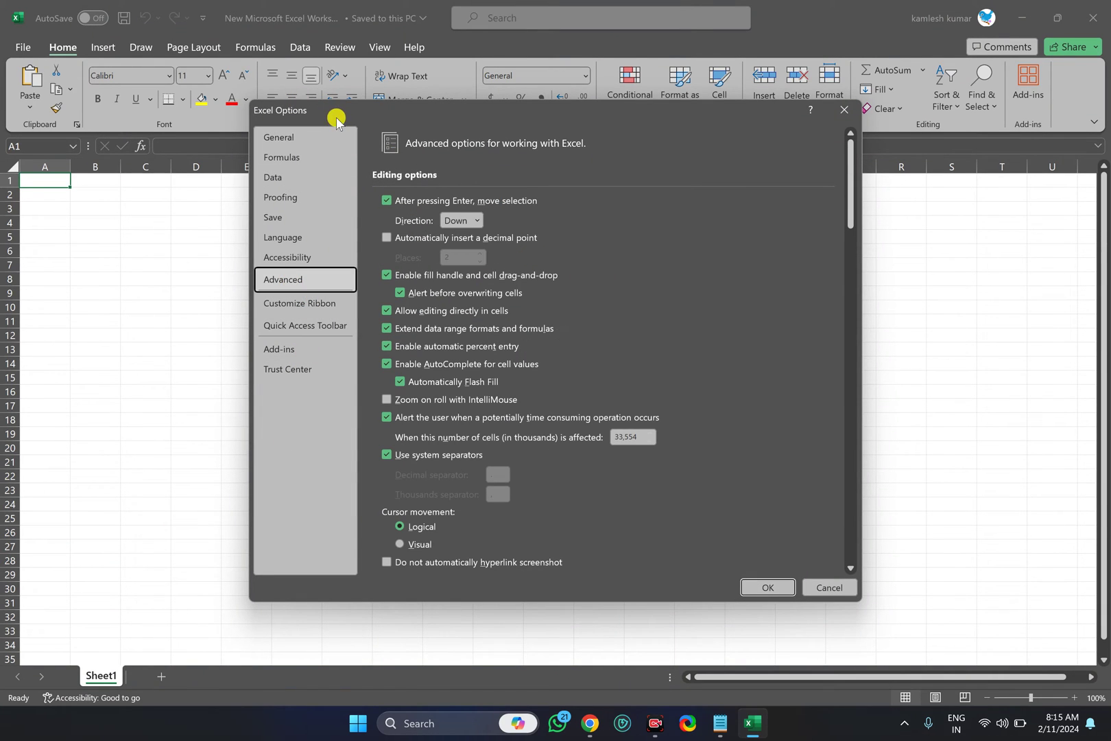
drag(845, 198, 850, 354)
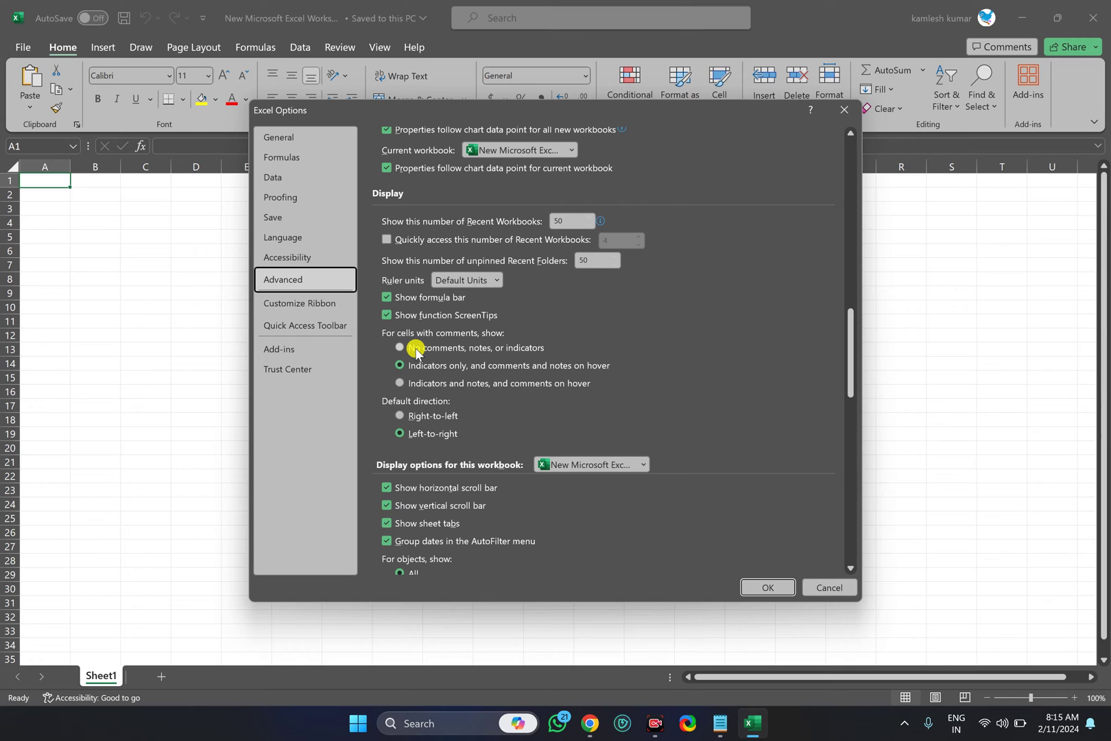
Step: View the guide's Excel Options screenshot in Chrome, close that tab, and return to Excel
click(590, 723)
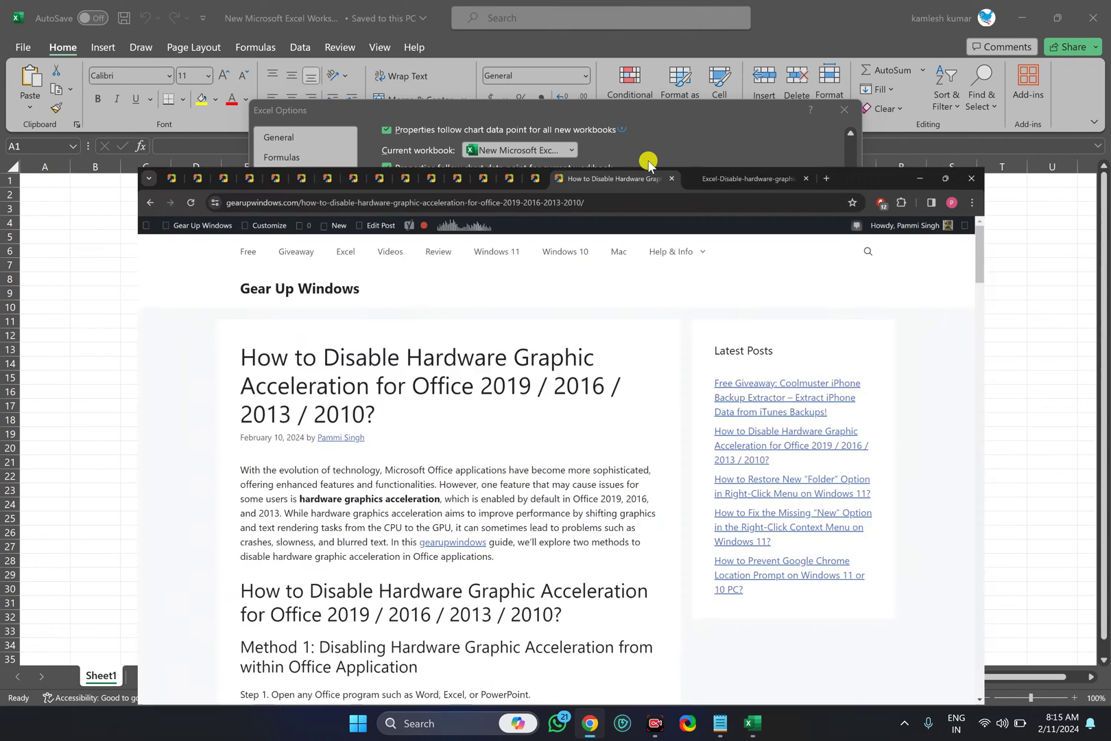
click(776, 6)
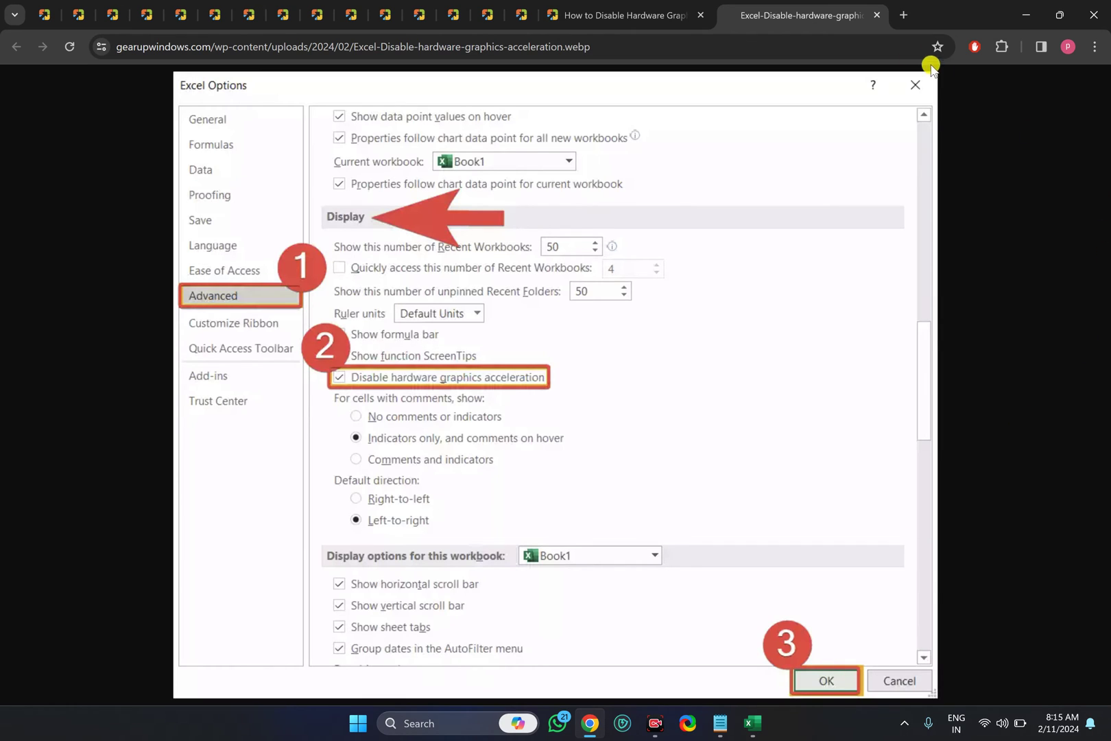
click(879, 16)
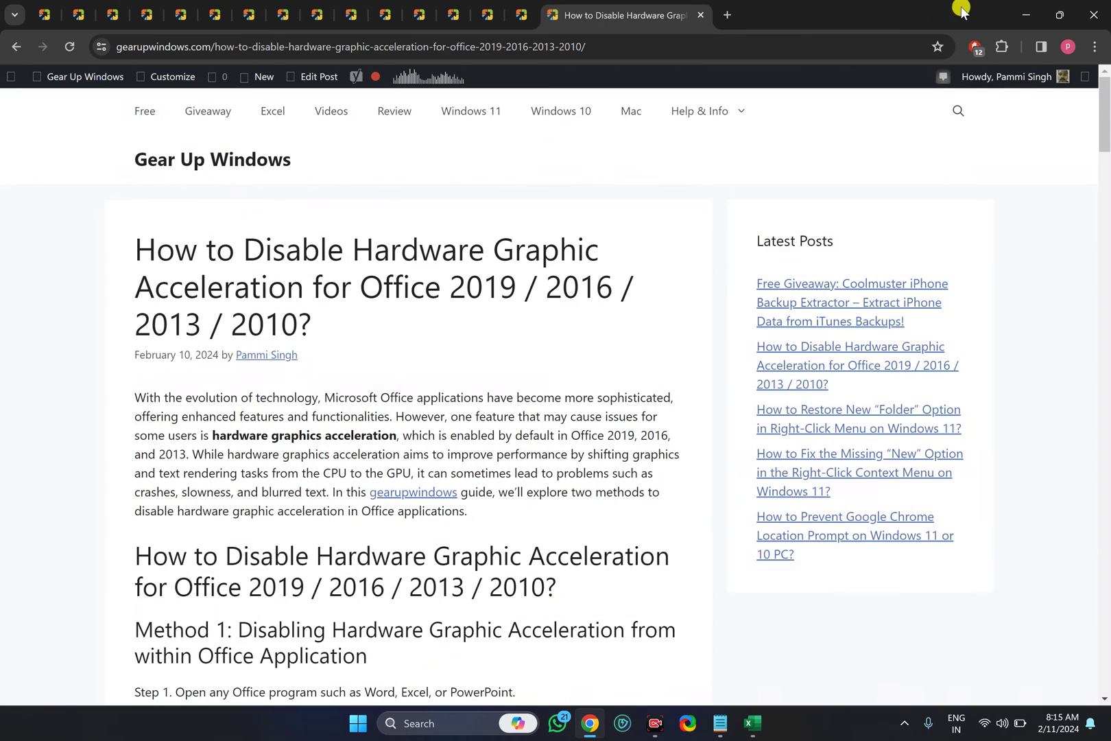
click(1022, 14)
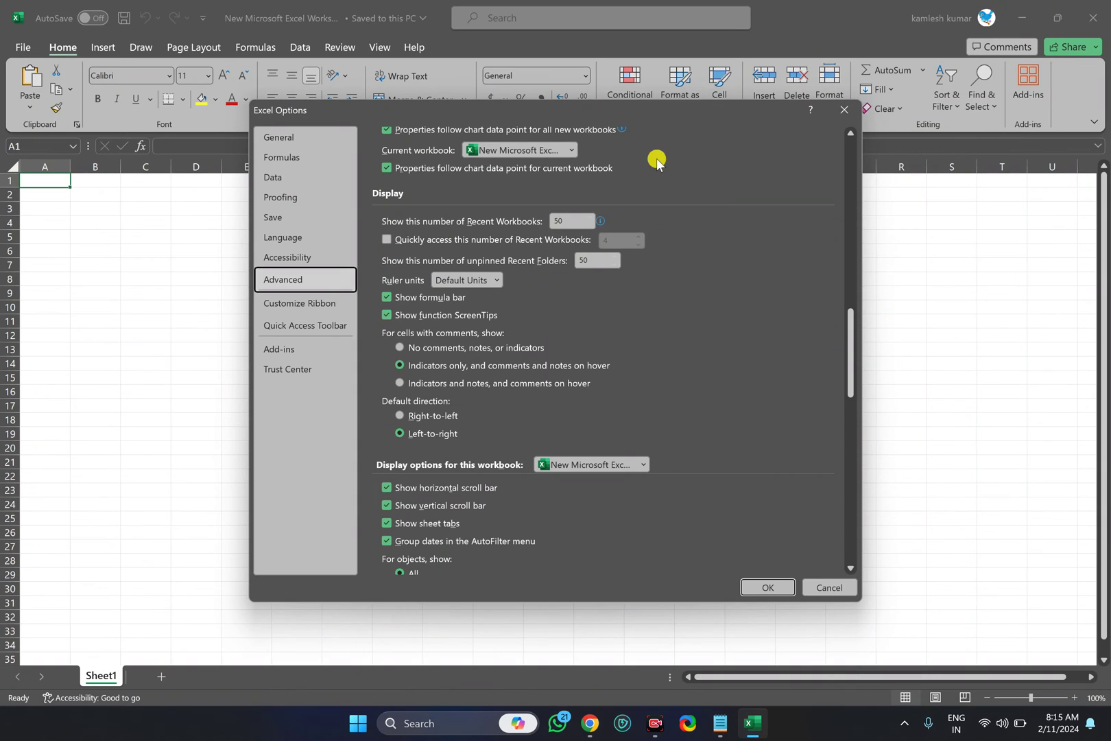
Step: Cancel Excel Options, close Excel, and launch Registry Editor by searching 'regist' in Start
click(829, 588)
click(1095, 8)
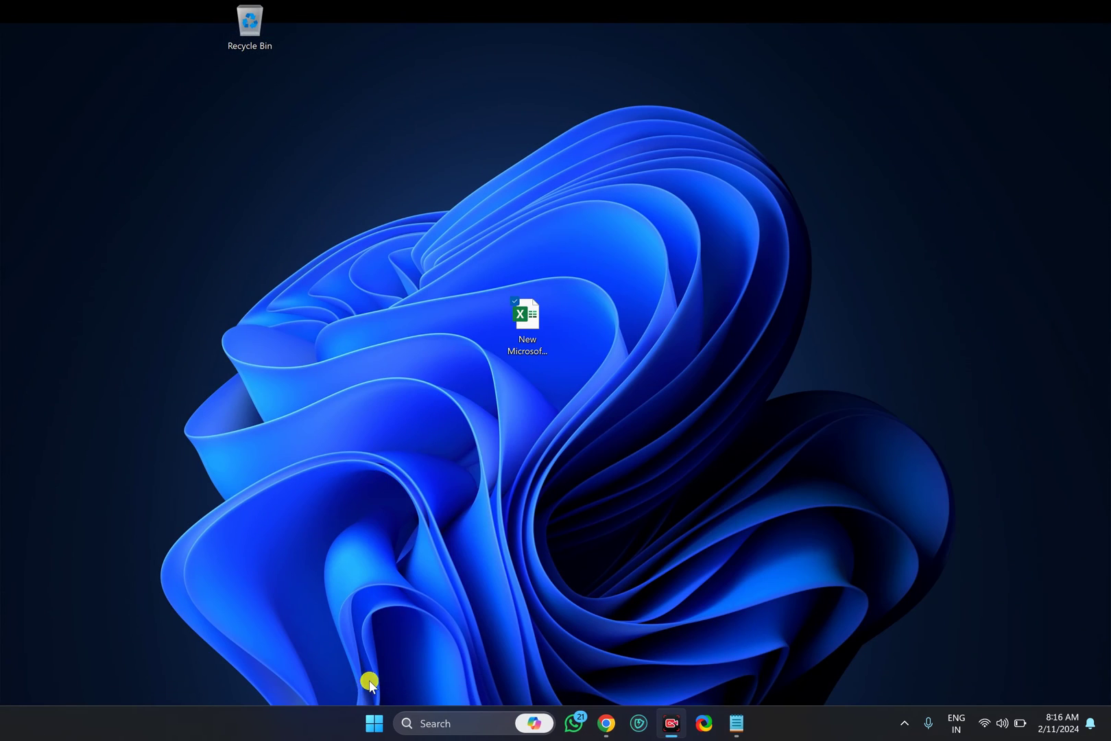
click(379, 727)
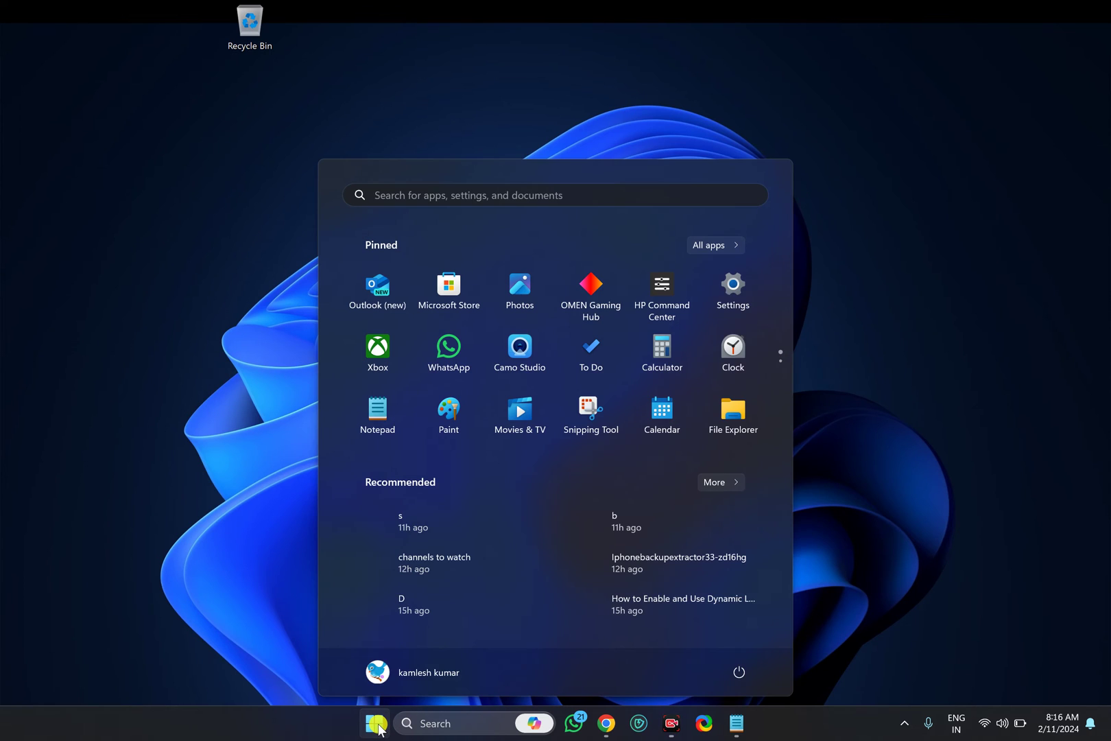
text(r)
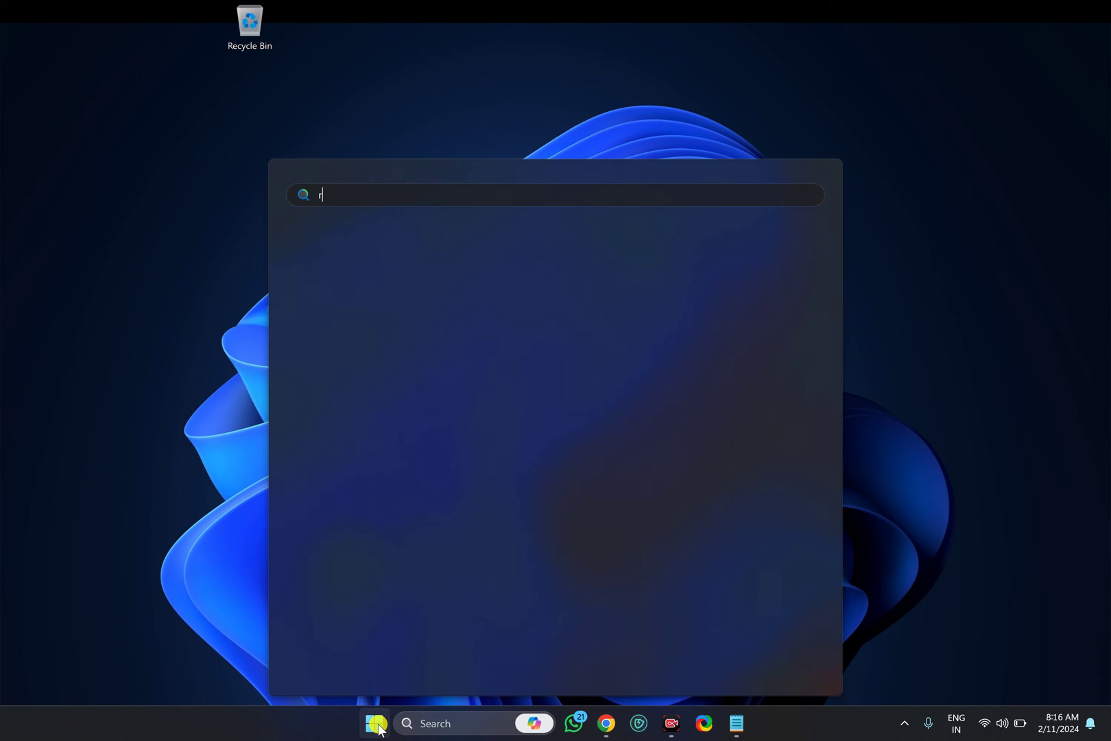
text(egist)
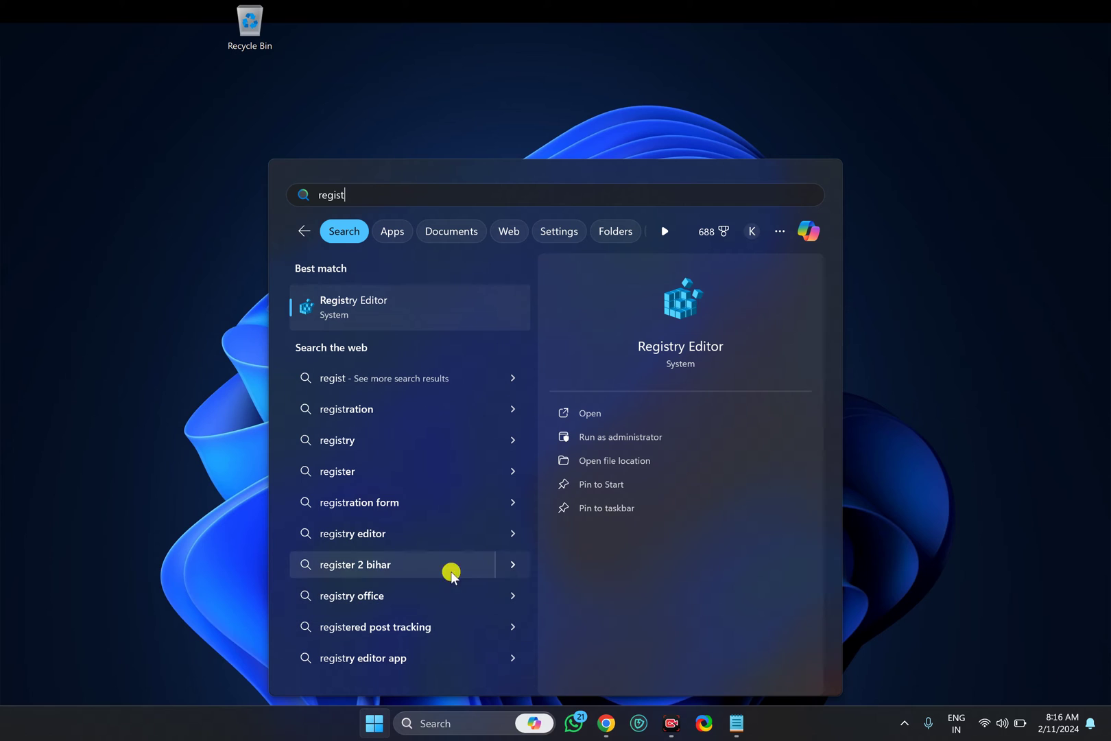
click(395, 314)
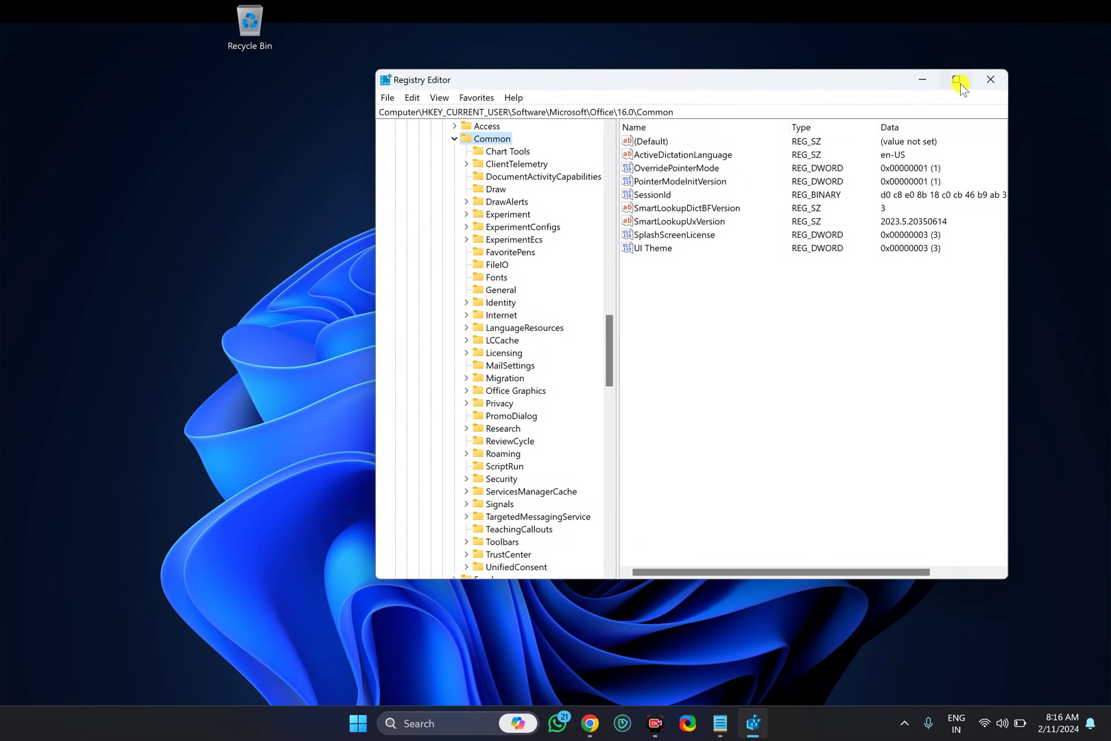
Step: Maximize Registry Editor, copy the Office 16.0 Common\Graphics path from the notes, and select the address bar
click(958, 80)
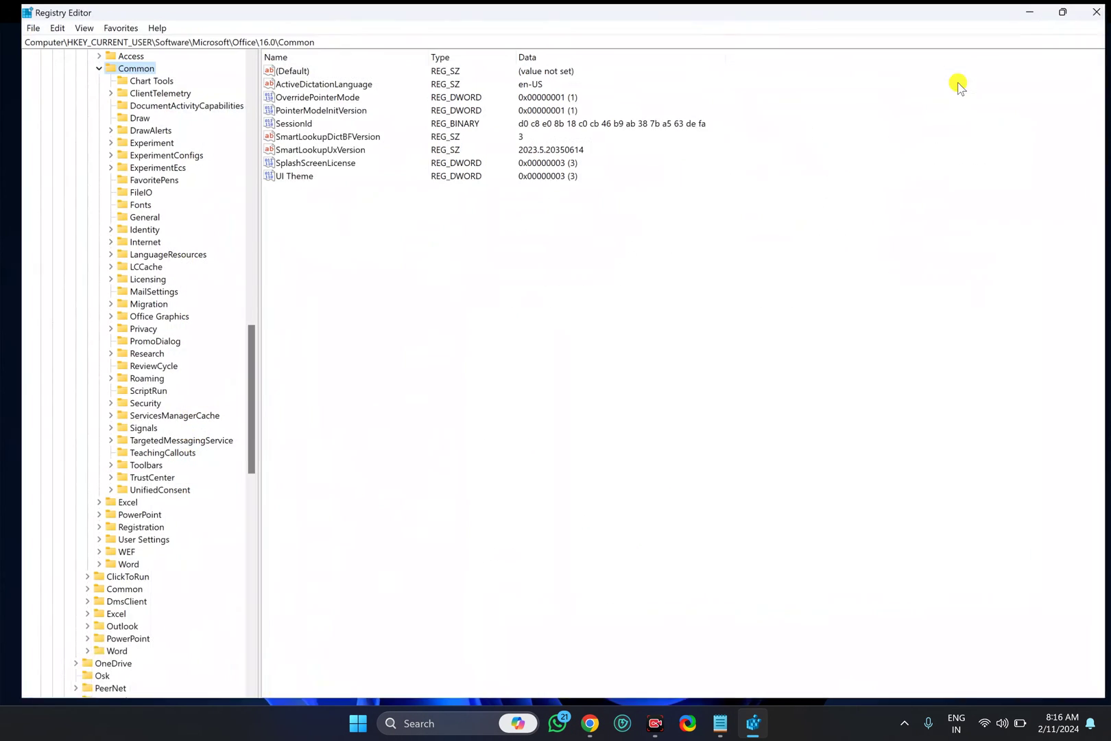
click(730, 732)
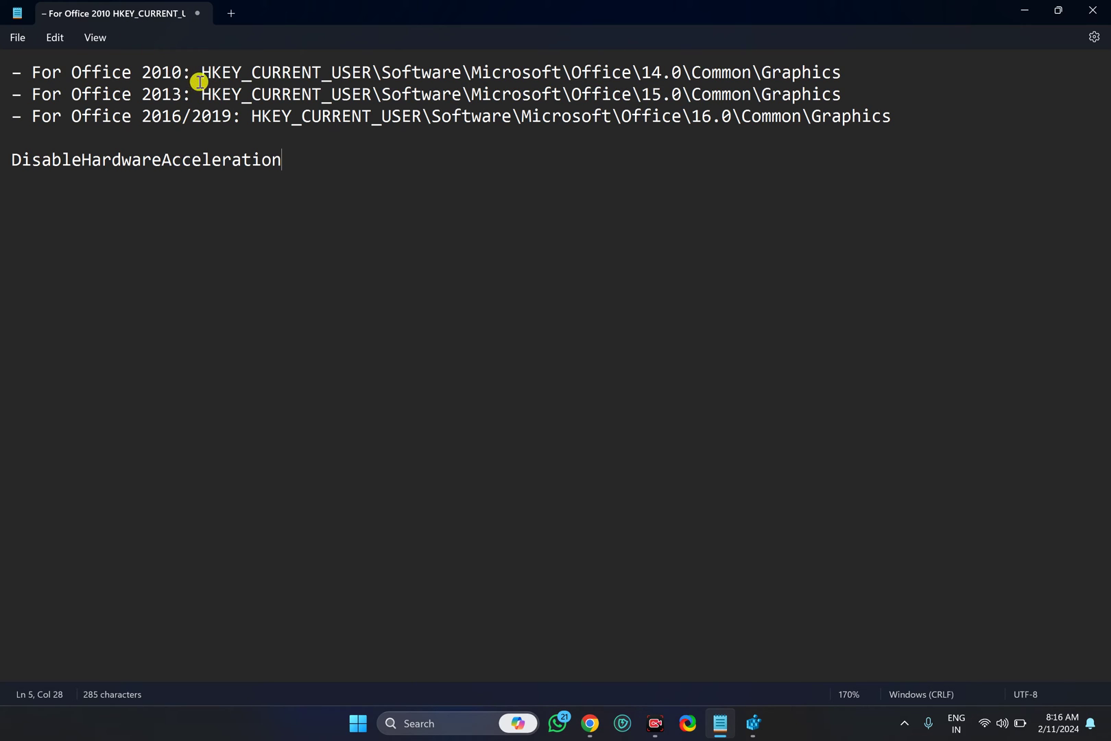
drag(201, 73, 843, 70)
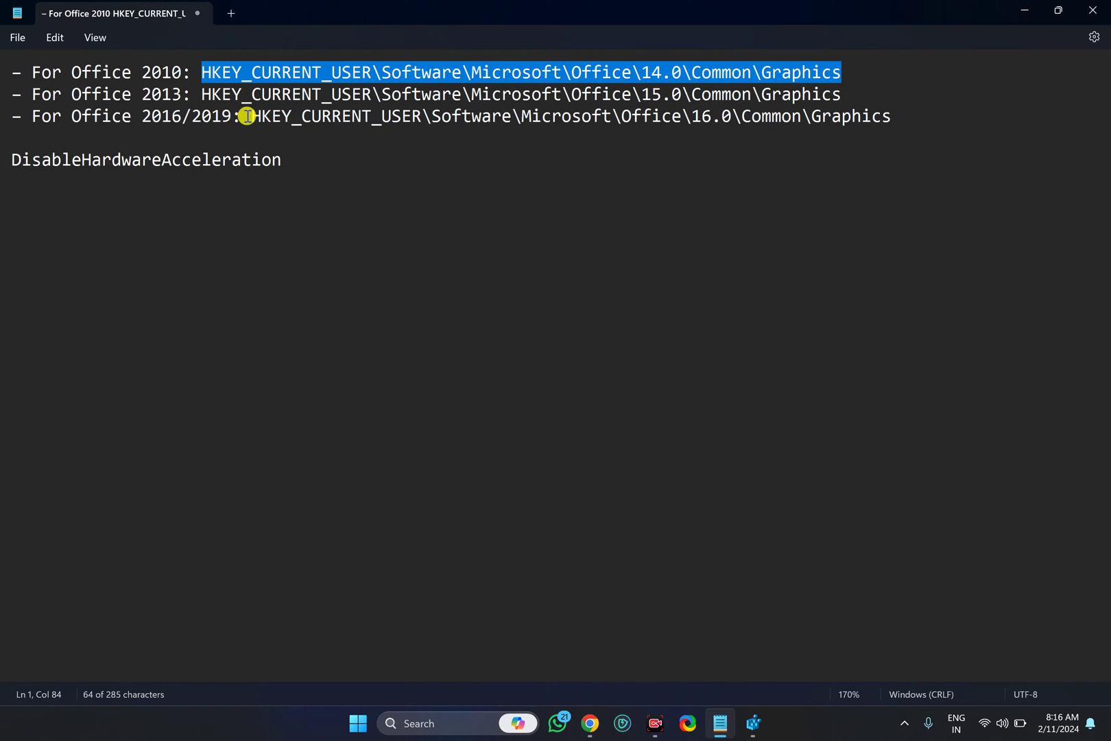
drag(251, 117, 892, 120)
right_click(839, 122)
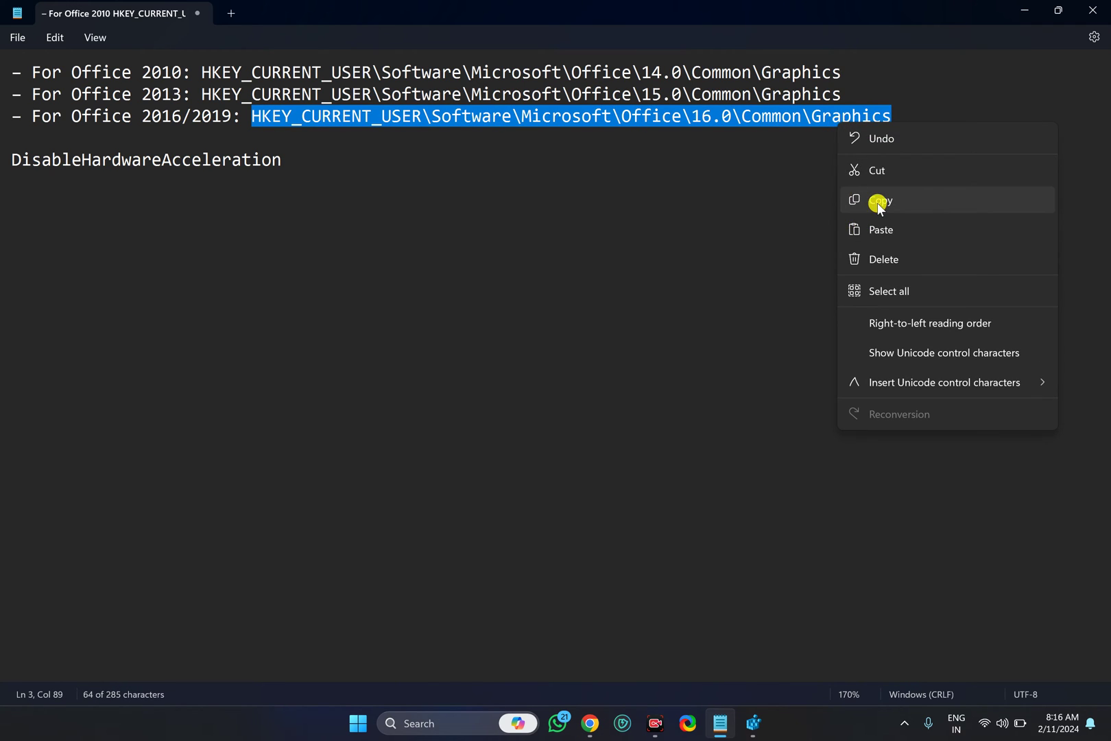
click(876, 201)
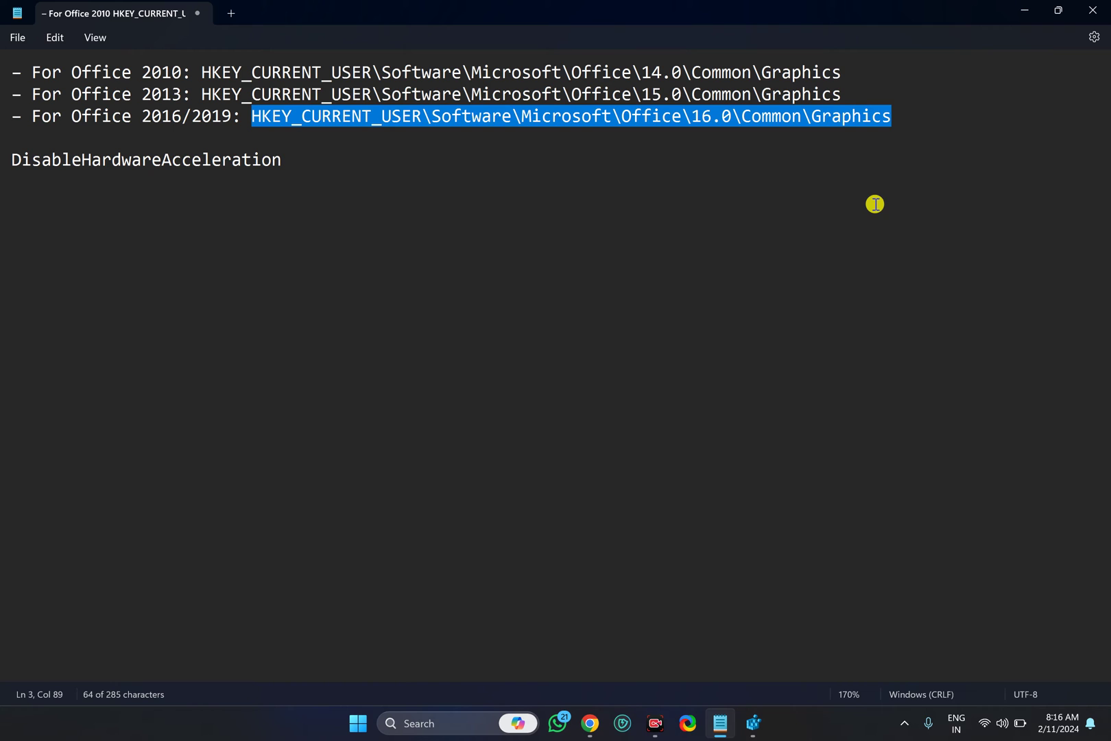
click(755, 734)
drag(414, 37, 4, 34)
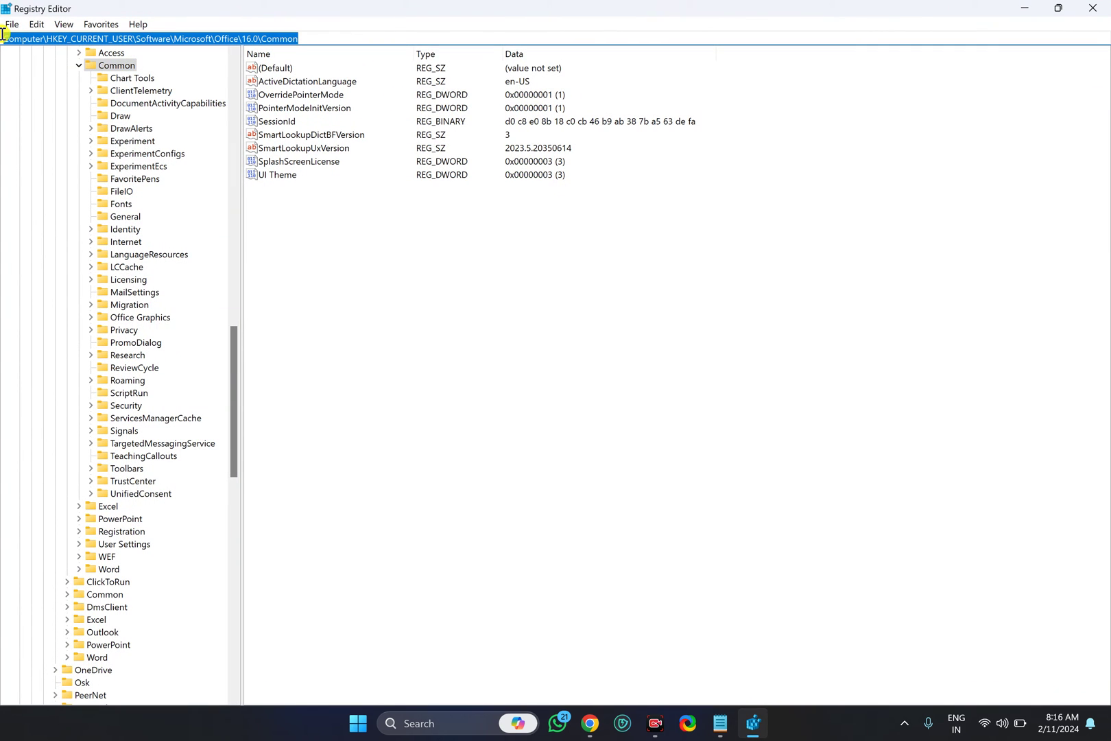
key(ctrl+v)
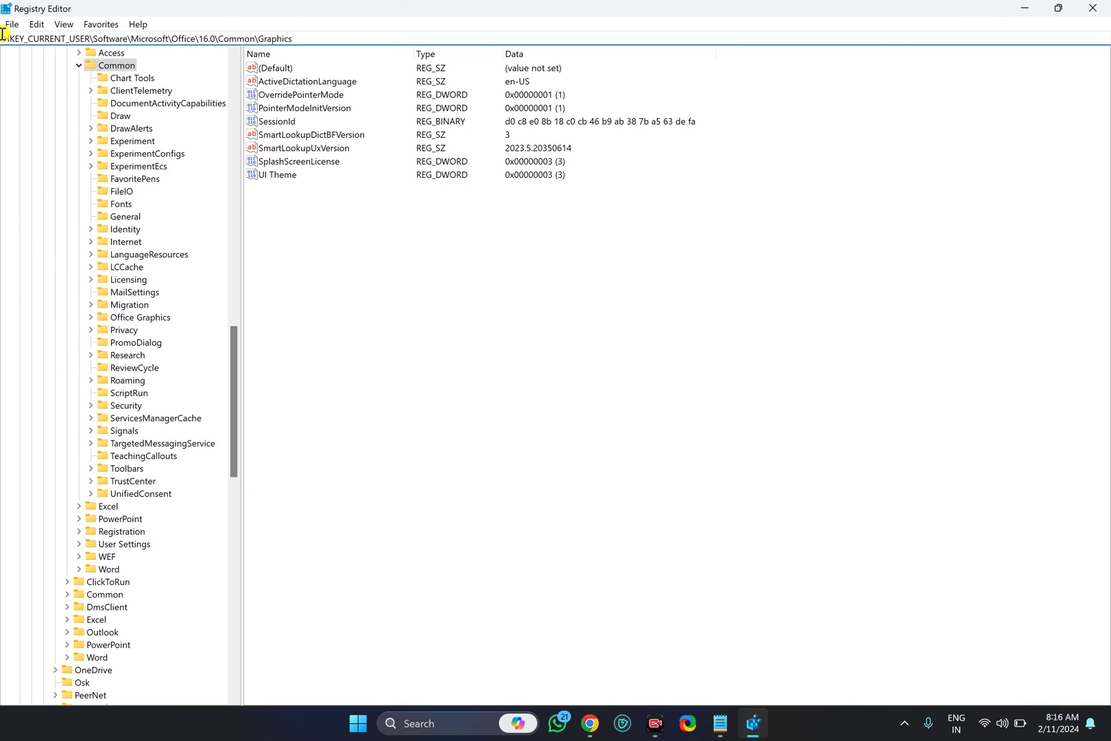
key(Return)
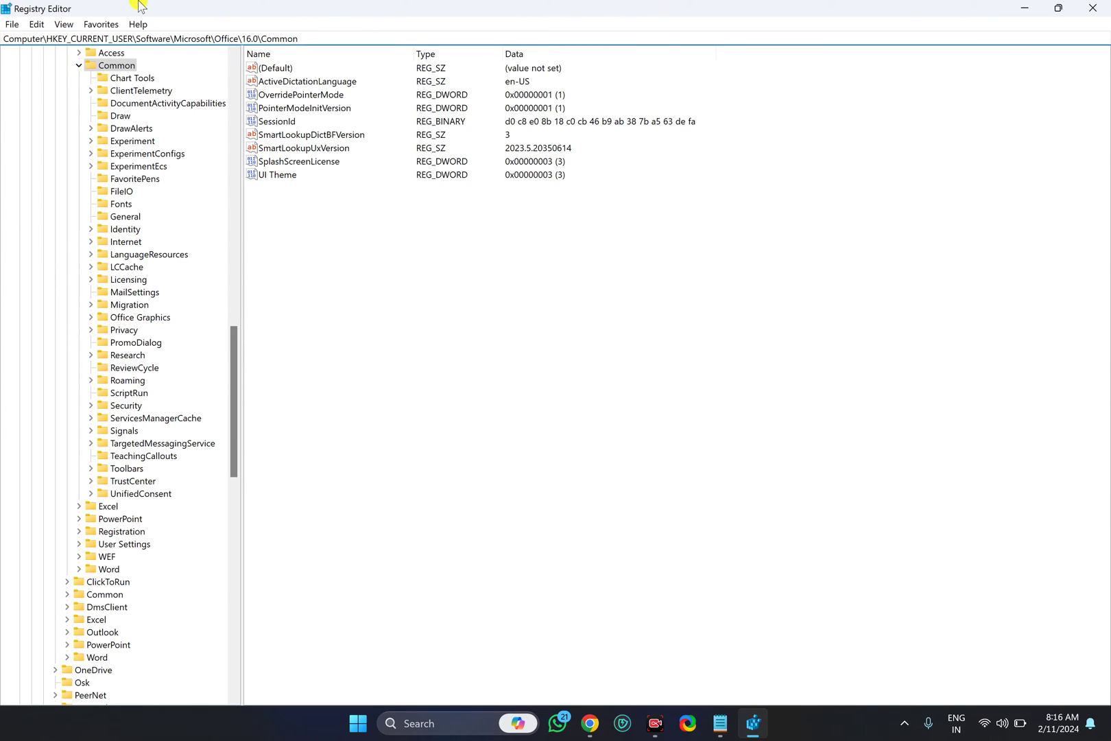
click(720, 725)
click(534, 147)
drag(810, 118, 250, 127)
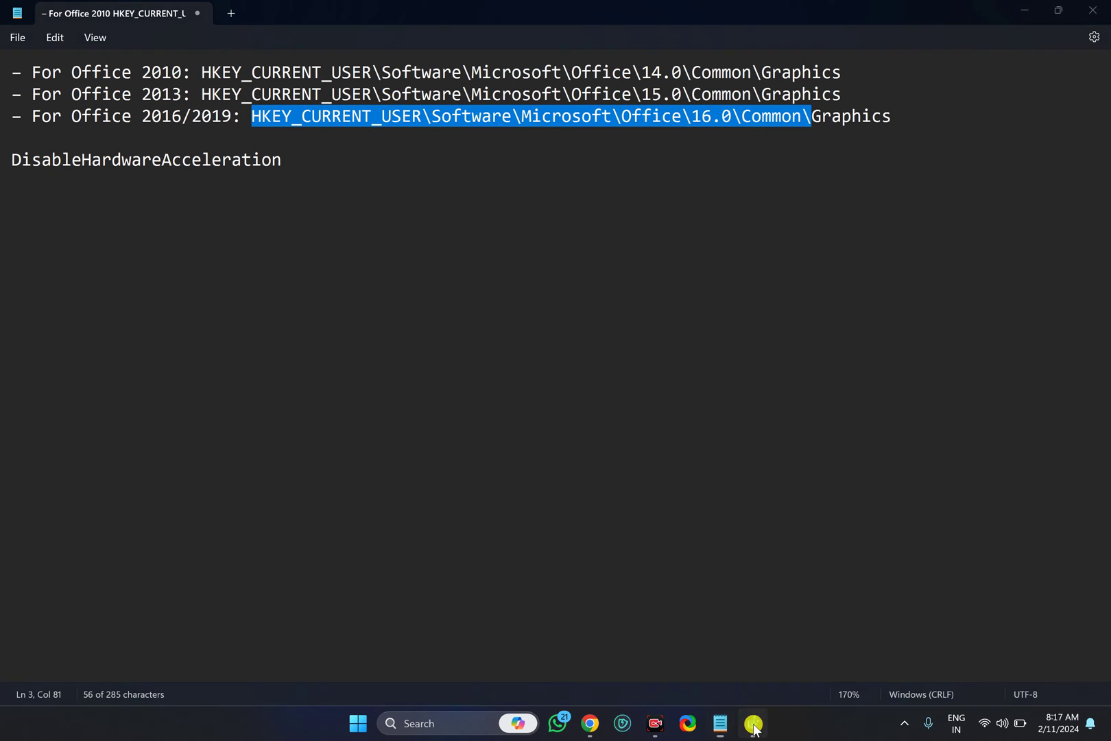
click(754, 723)
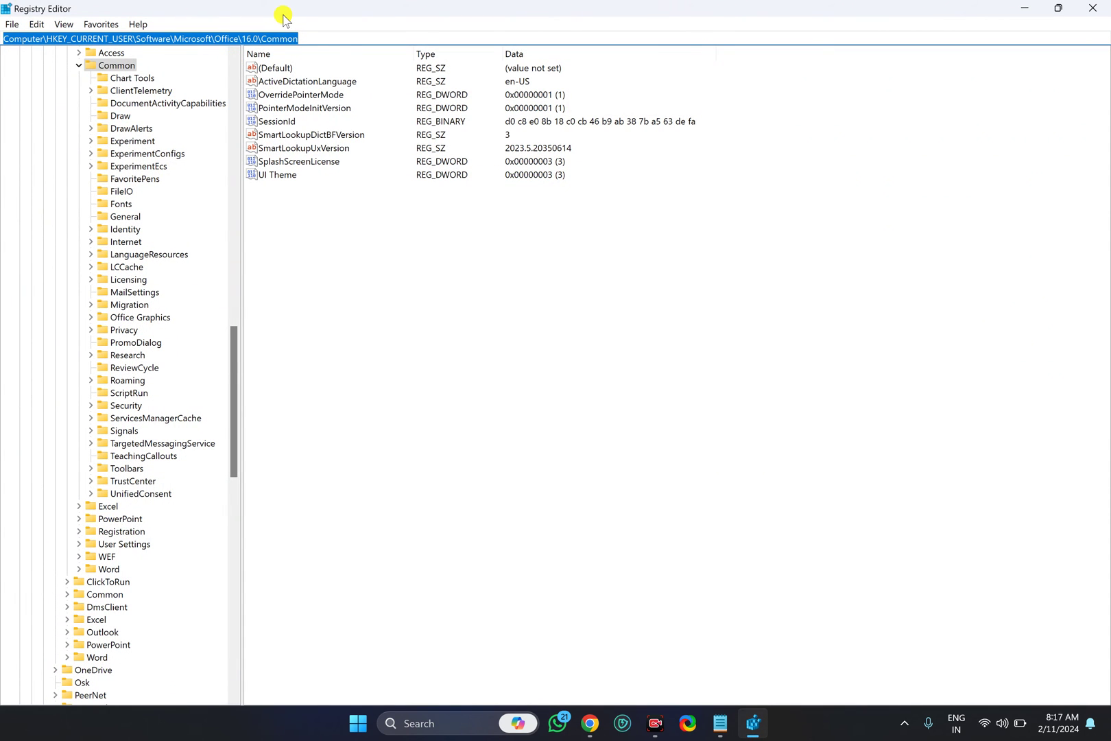
key(ctrl+v)
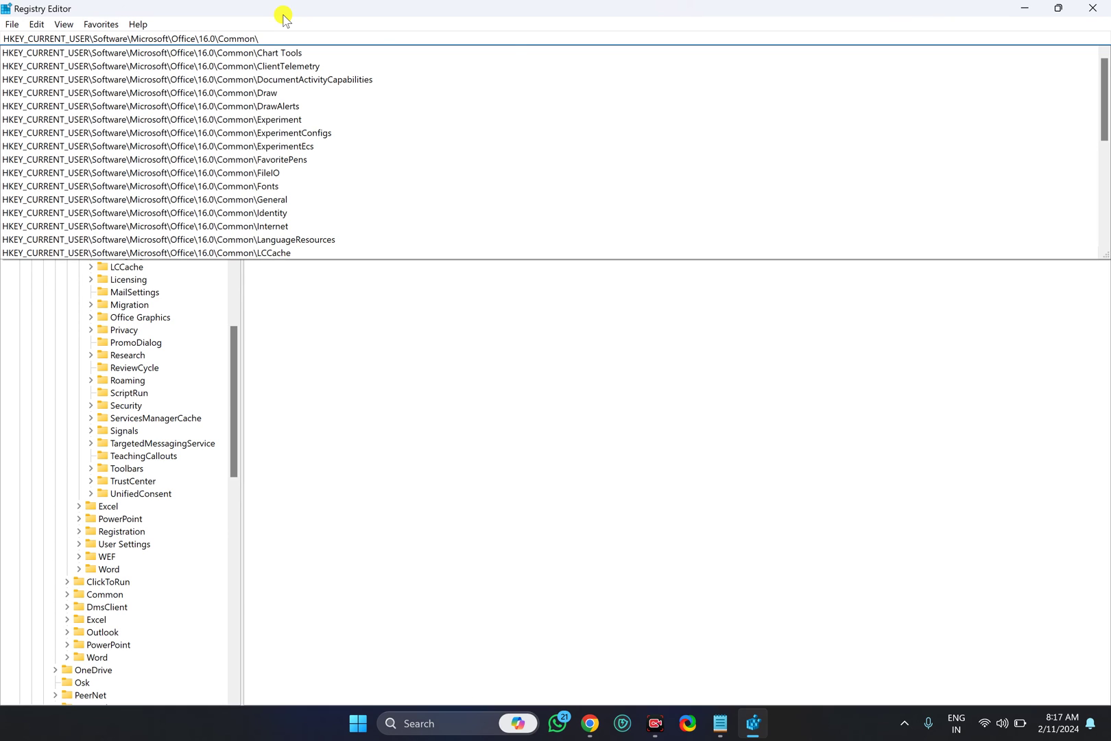
key(Return)
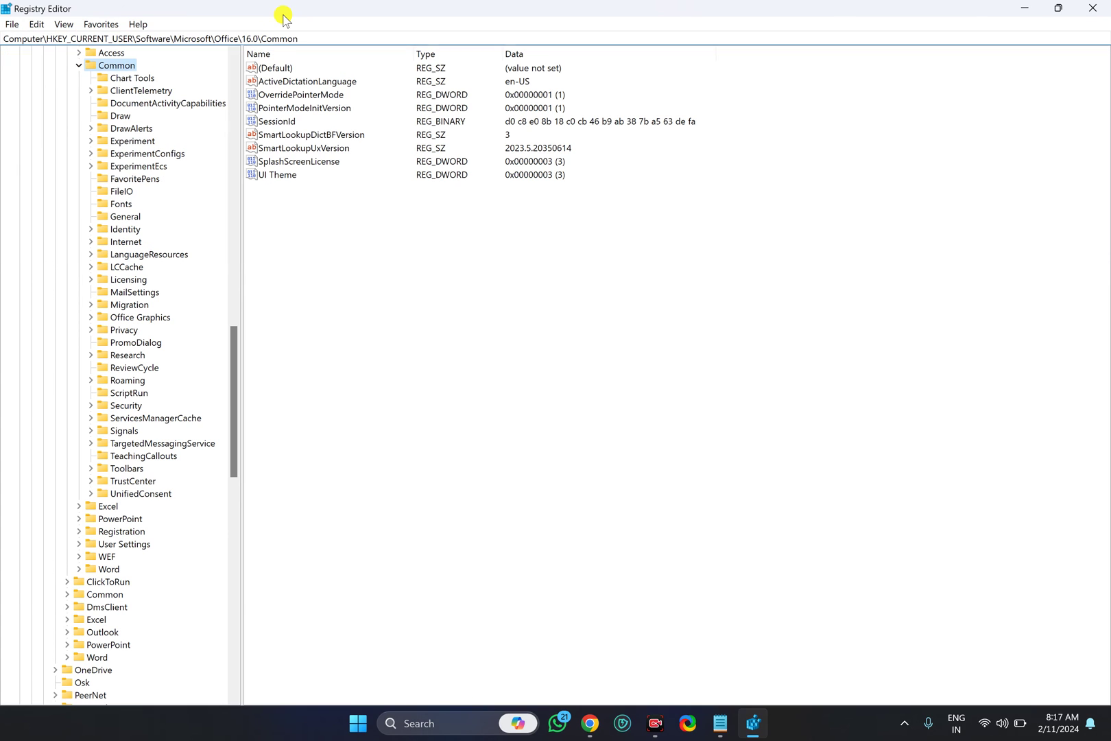
Step: Create a new key named Graphics under the Office 16.0 Common key
right_click(125, 67)
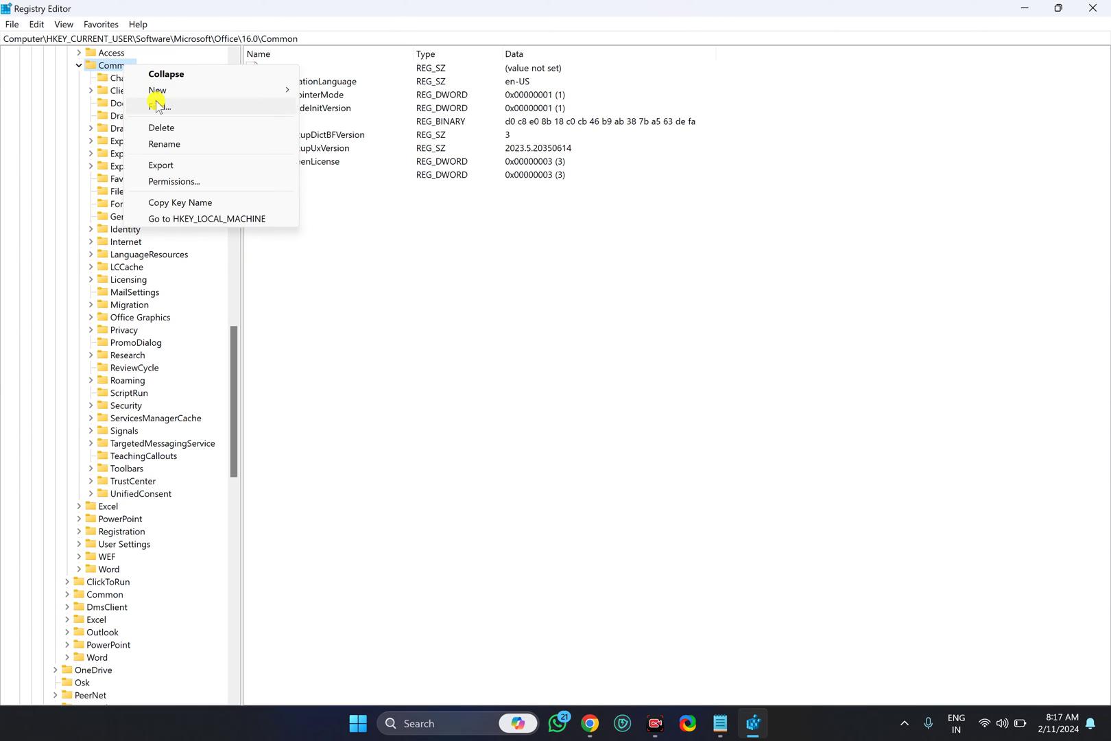
mouse_move(287, 93)
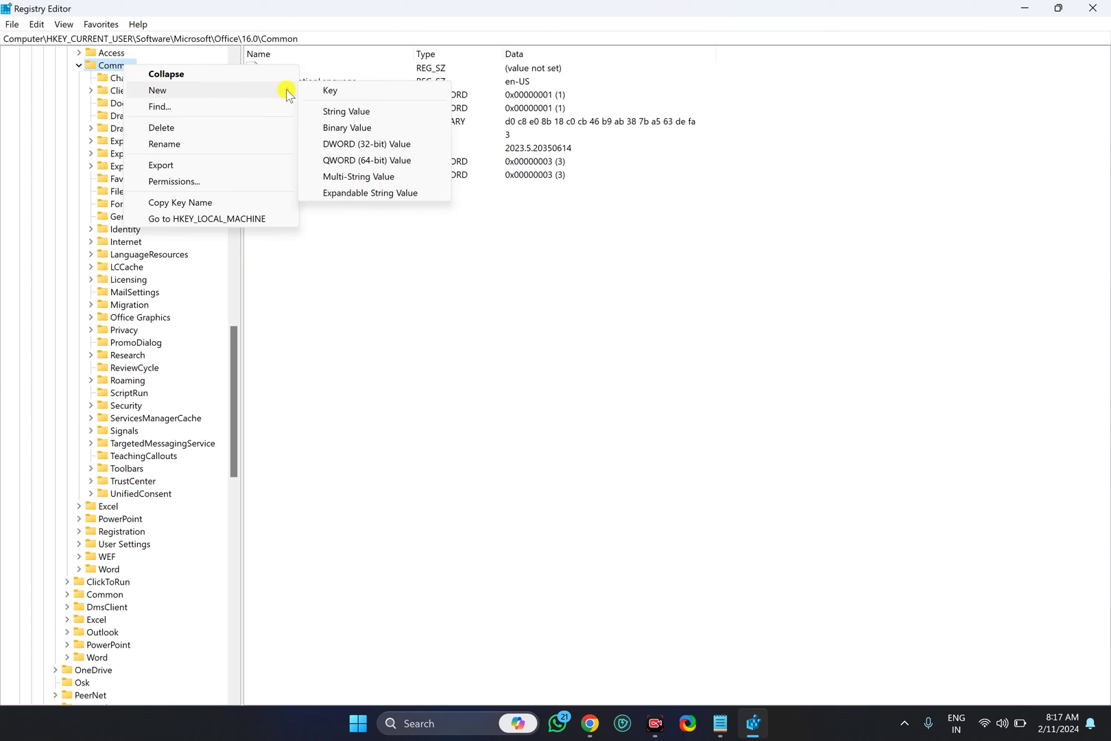
click(357, 92)
text(G)
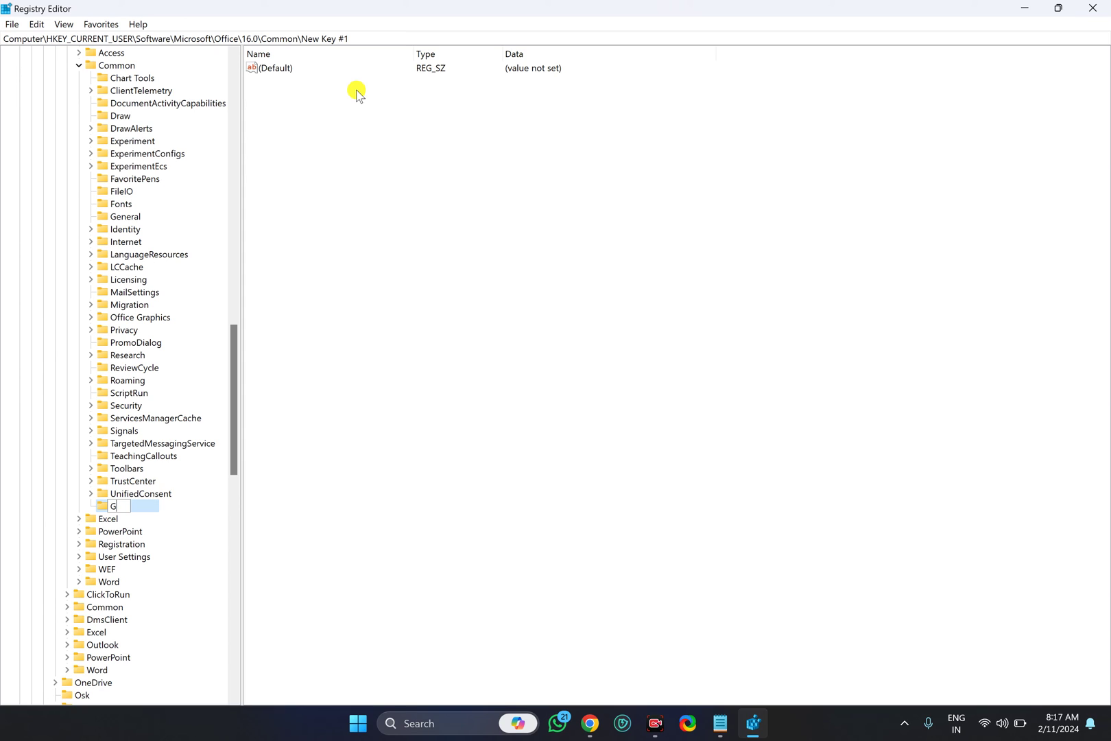
text(raphics)
key(Return)
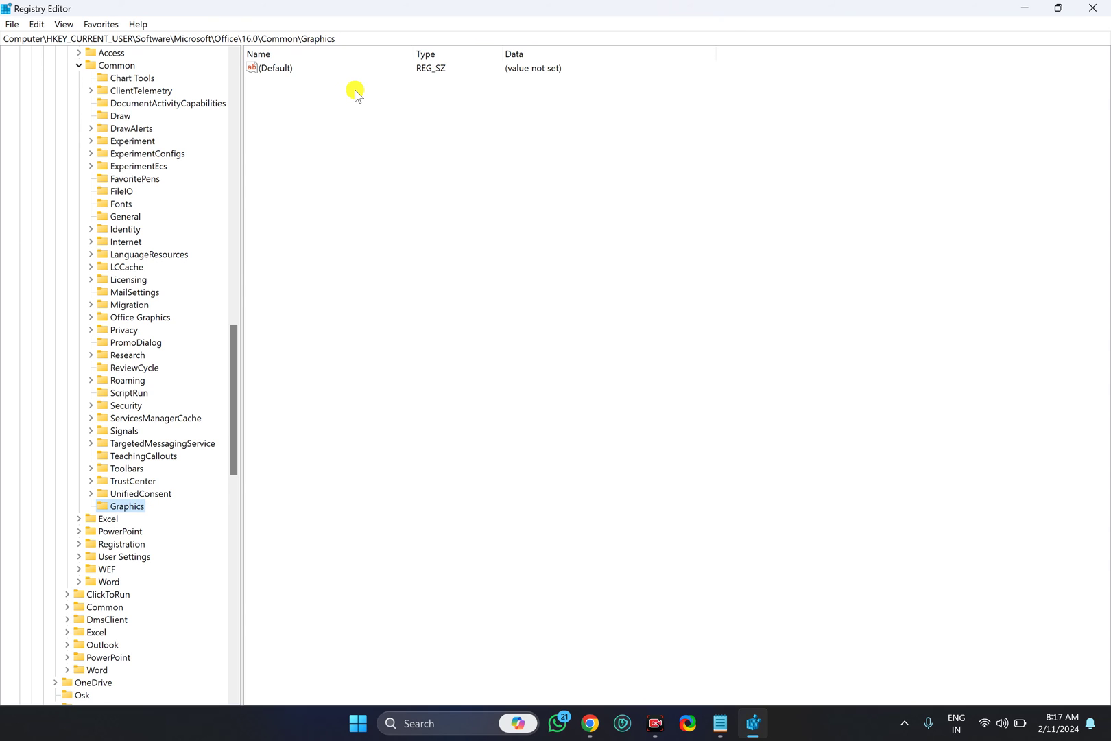
Step: Add a DWORD (32-bit) value to Graphics and copy the name DisableHardwareAcceleration from the notes
right_click(138, 514)
mouse_move(175, 533)
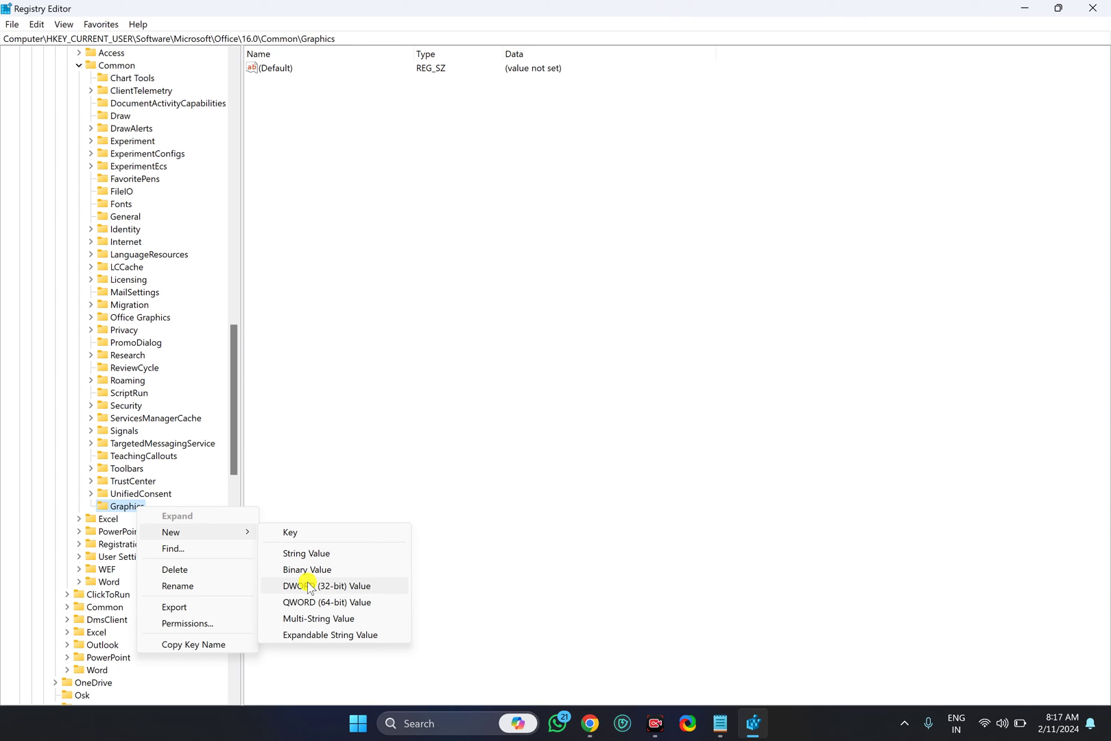
click(335, 586)
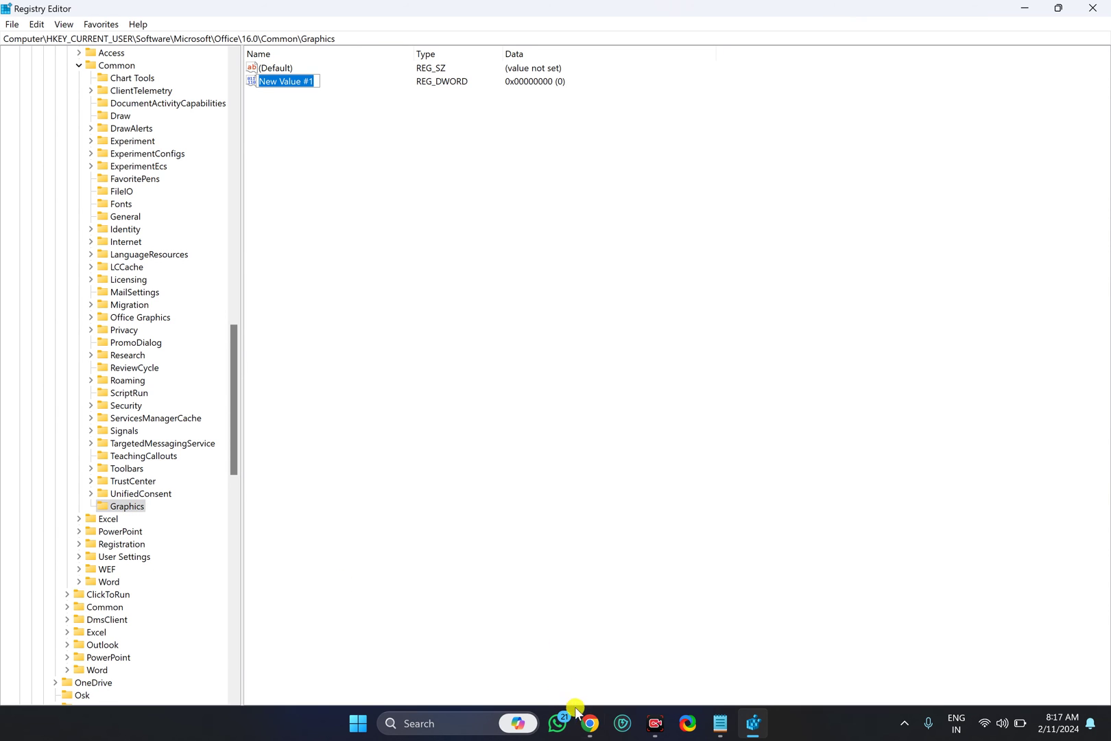
click(720, 723)
double_click(202, 164)
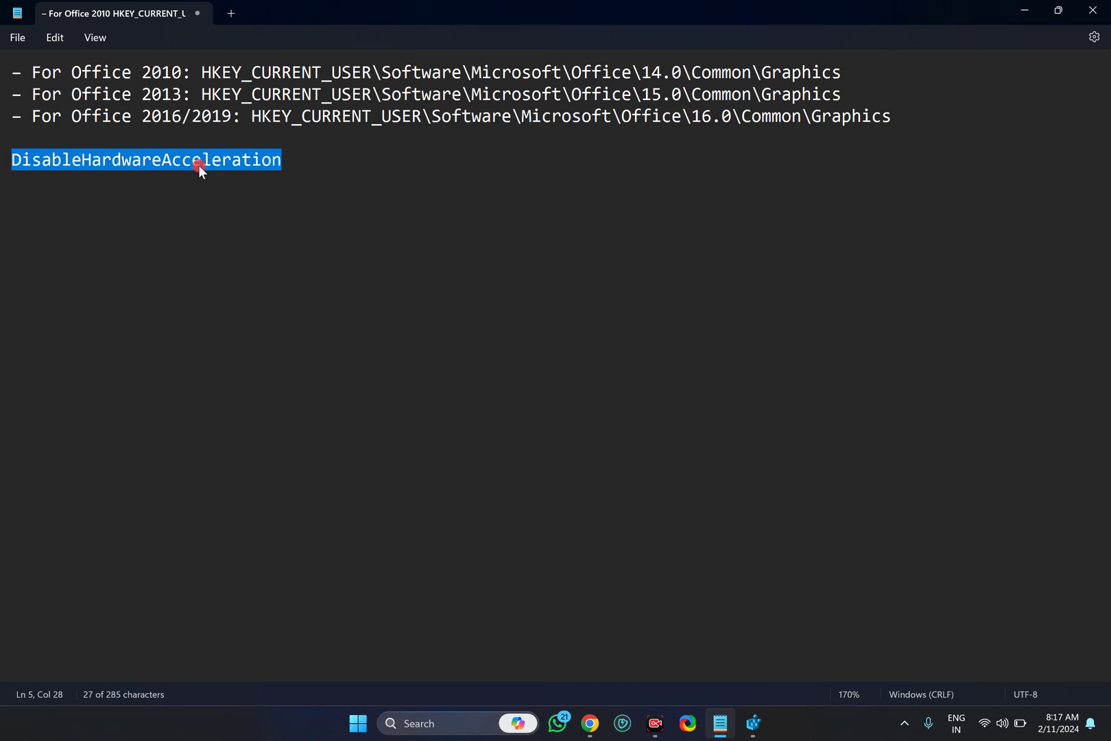
right_click(201, 169)
click(237, 244)
click(1013, 10)
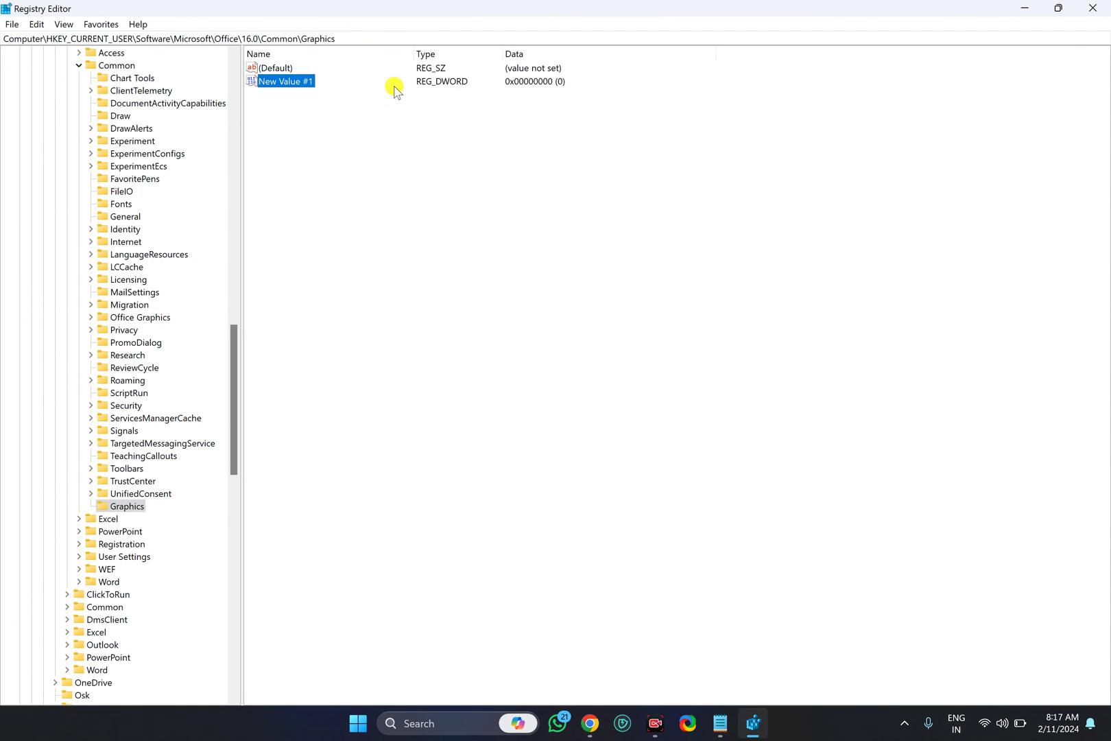
Step: Rename New Value #1 to DisableHardwareAcceleration and open it for editing
right_click(291, 80)
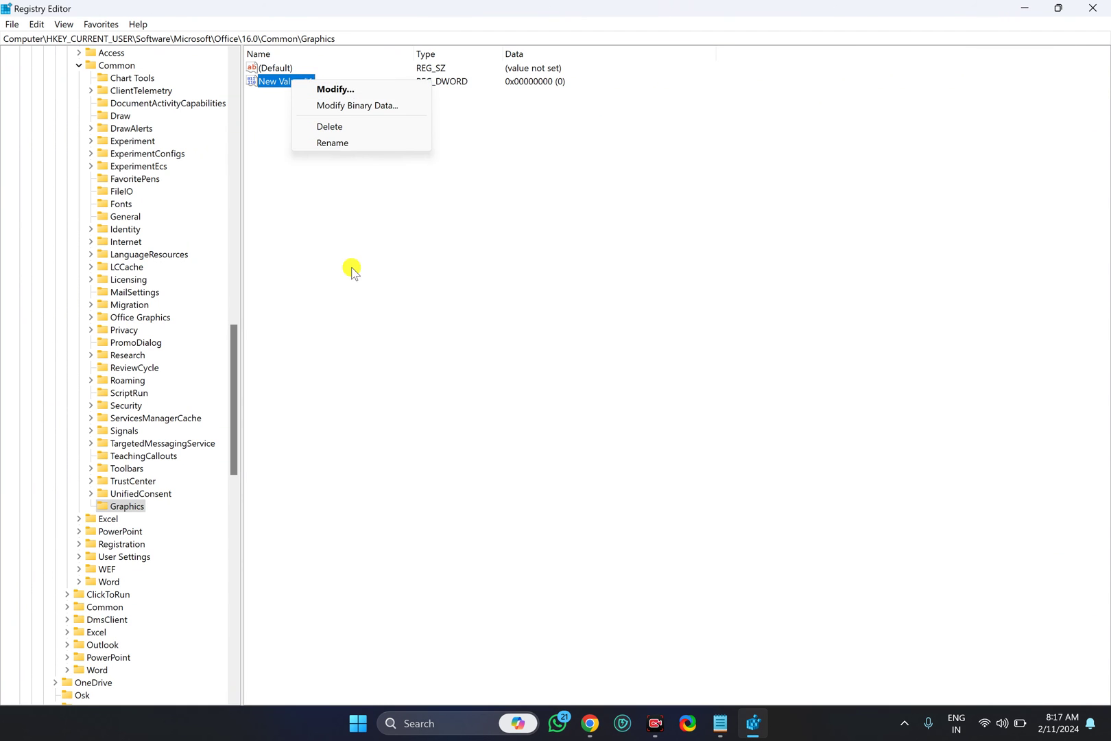
click(343, 143)
key(ctrl+v)
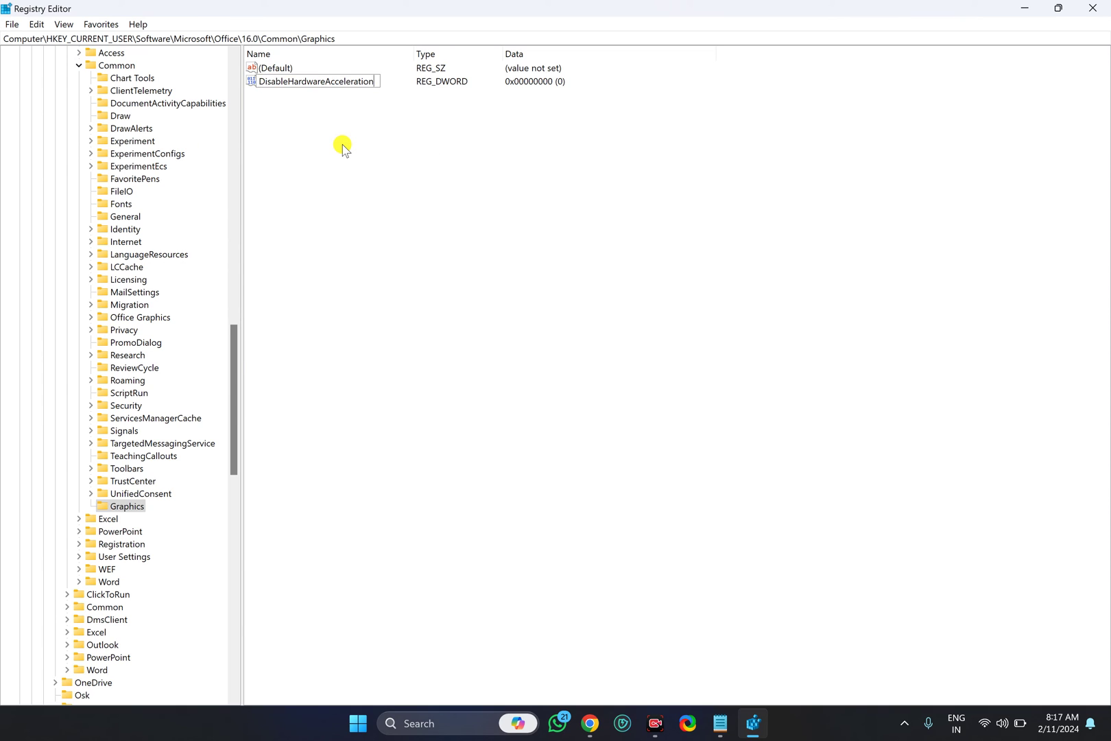
key(Return)
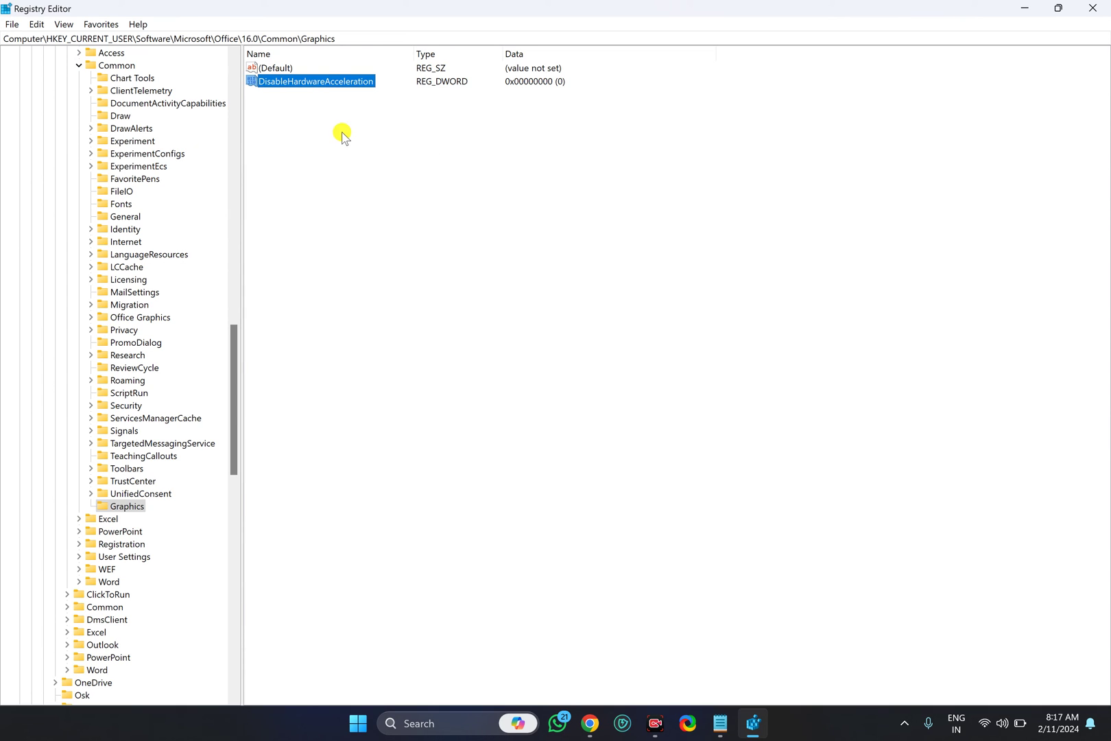
double_click(313, 82)
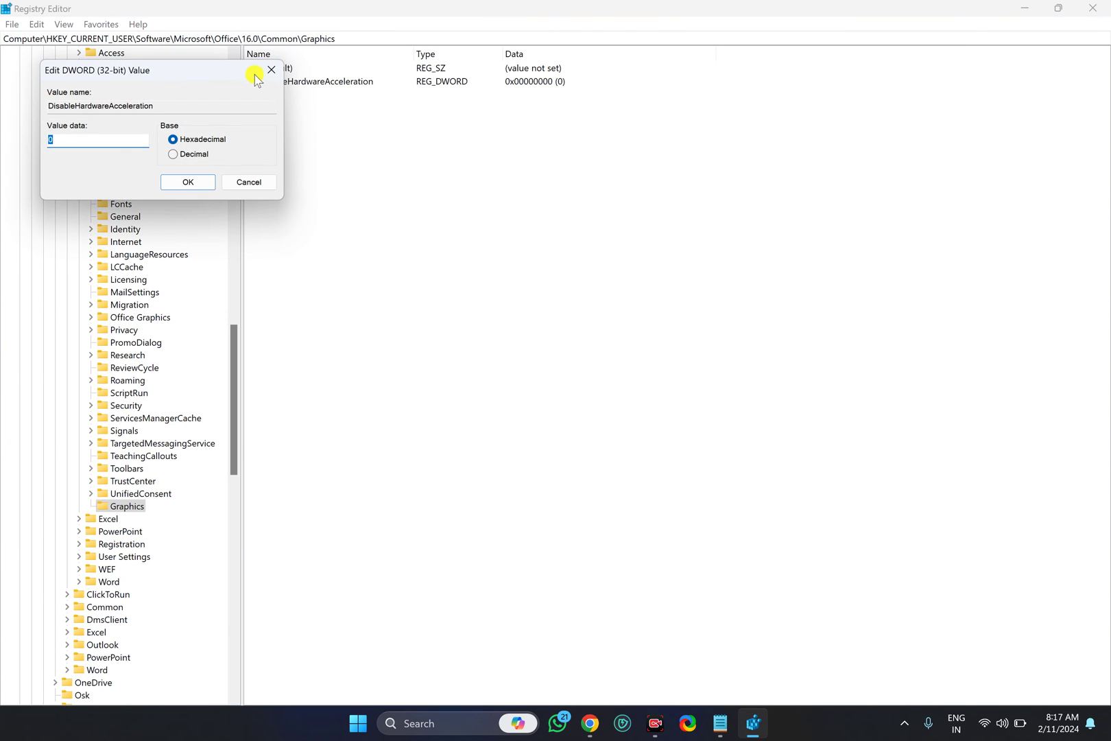
Step: Change DisableHardwareAcceleration's value data from 0 to 1, confirm, and close Registry Editor
drag(227, 70, 643, 148)
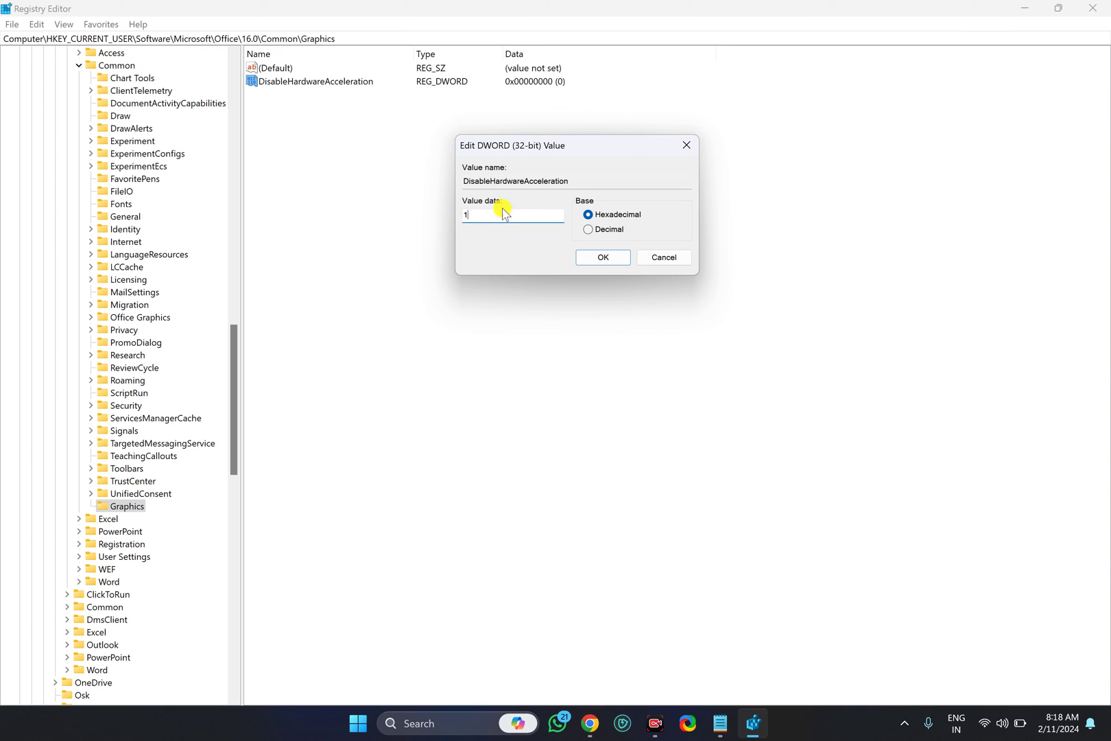
key(BackSpace)
text(1)
click(595, 263)
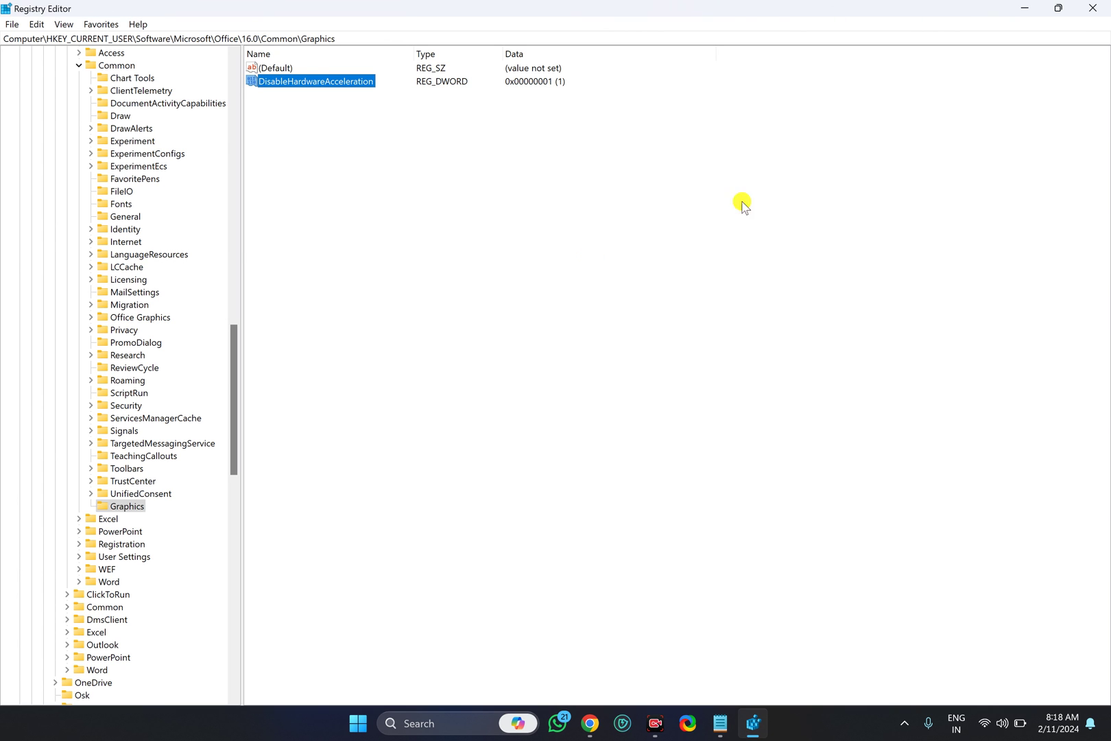
click(1097, 8)
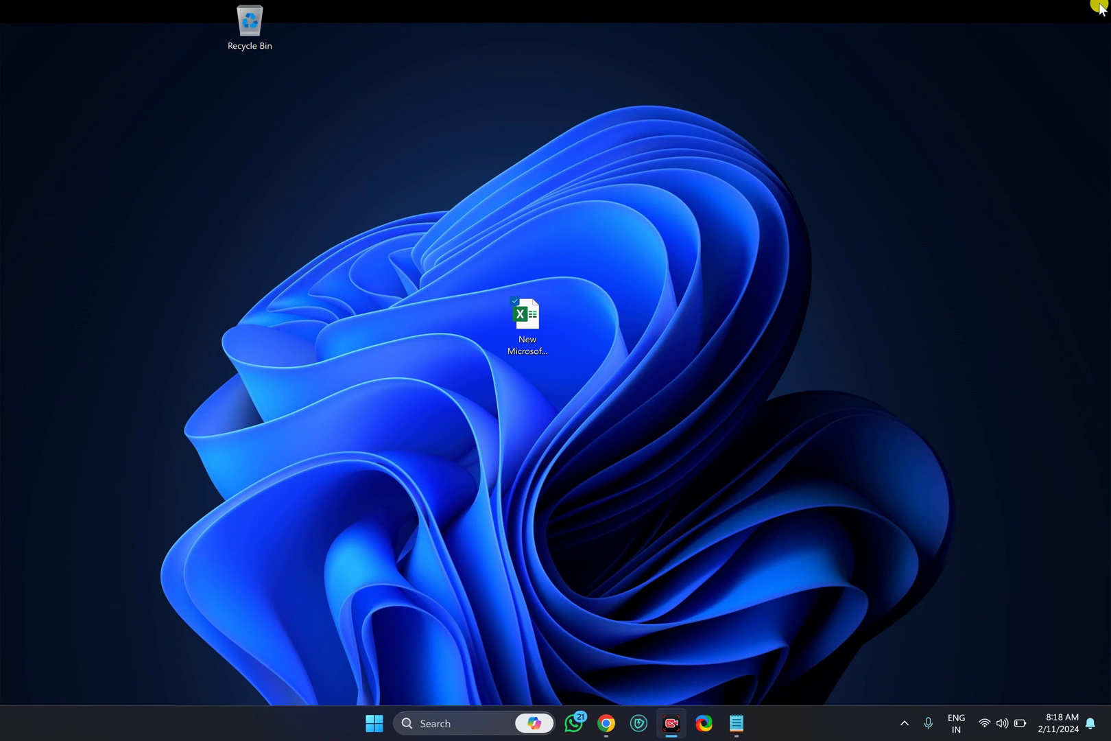